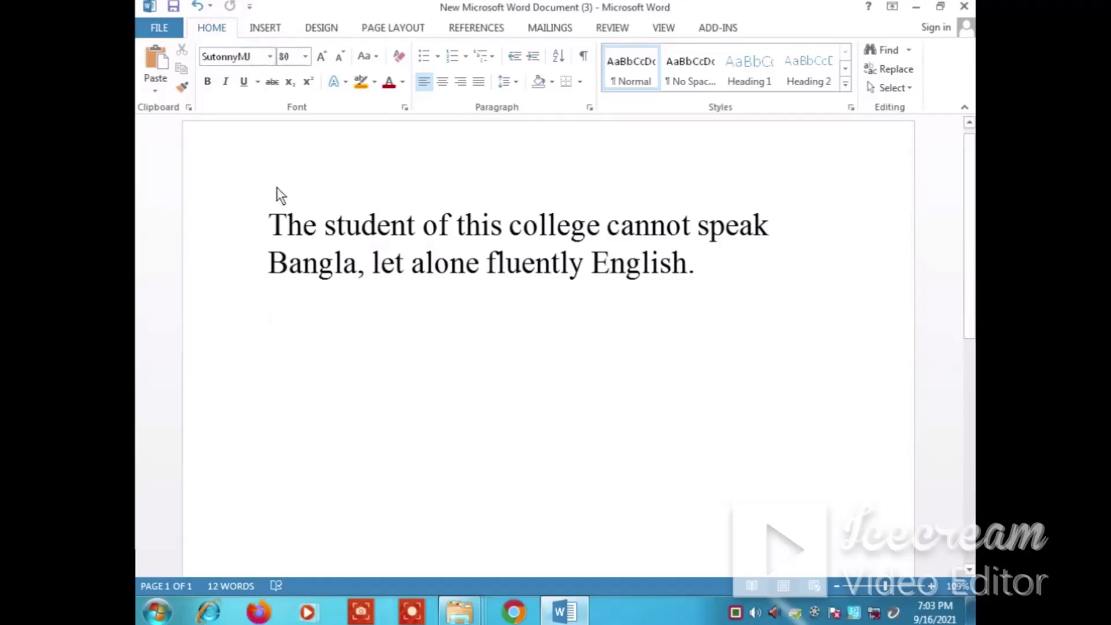
Select the sentence and examine the list of available fonts, from its beginning down to the T entries and back
click(736, 613)
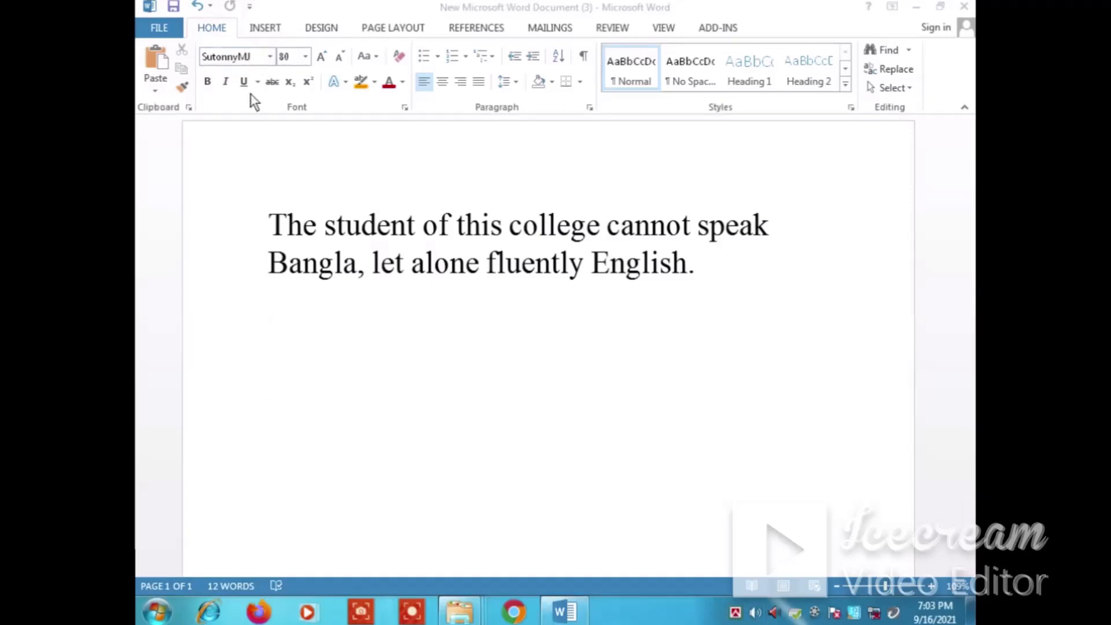
click(266, 231)
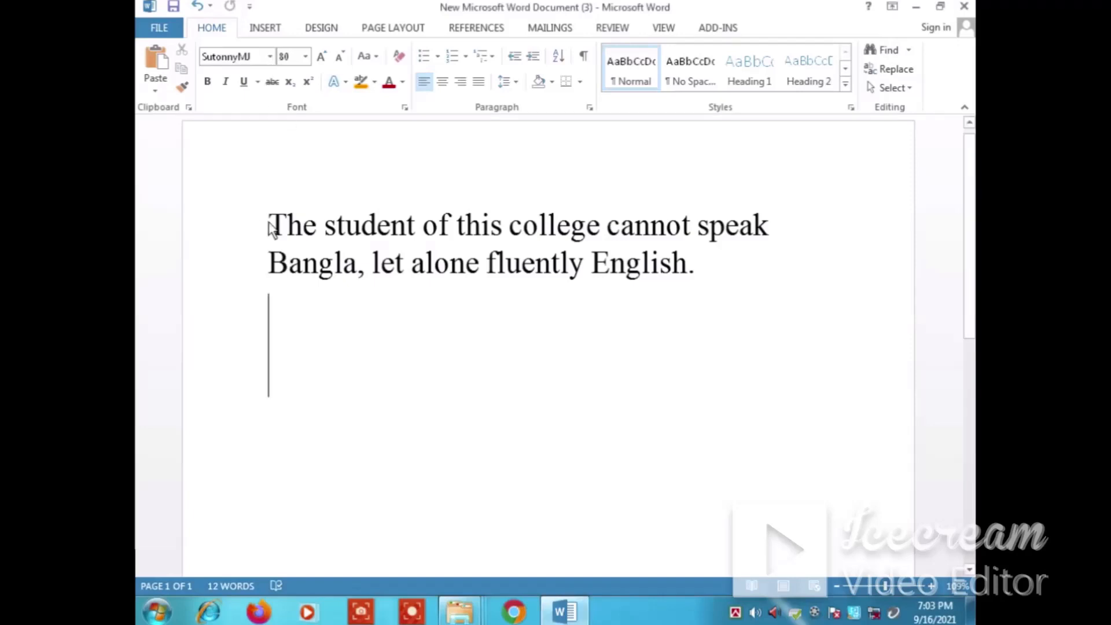
drag(294, 234, 738, 273)
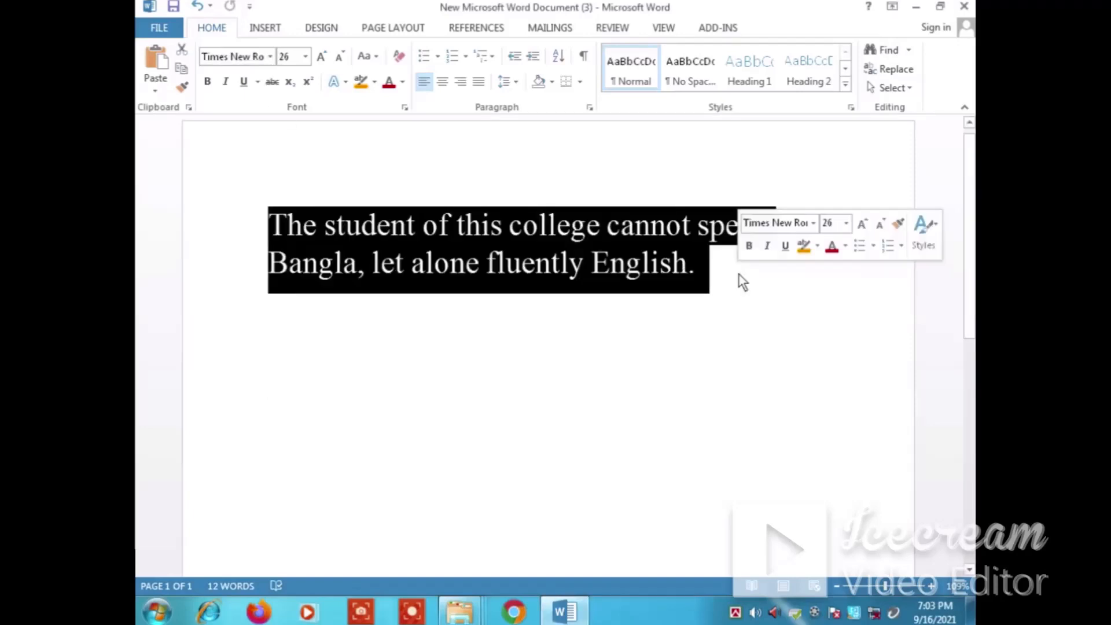
click(270, 56)
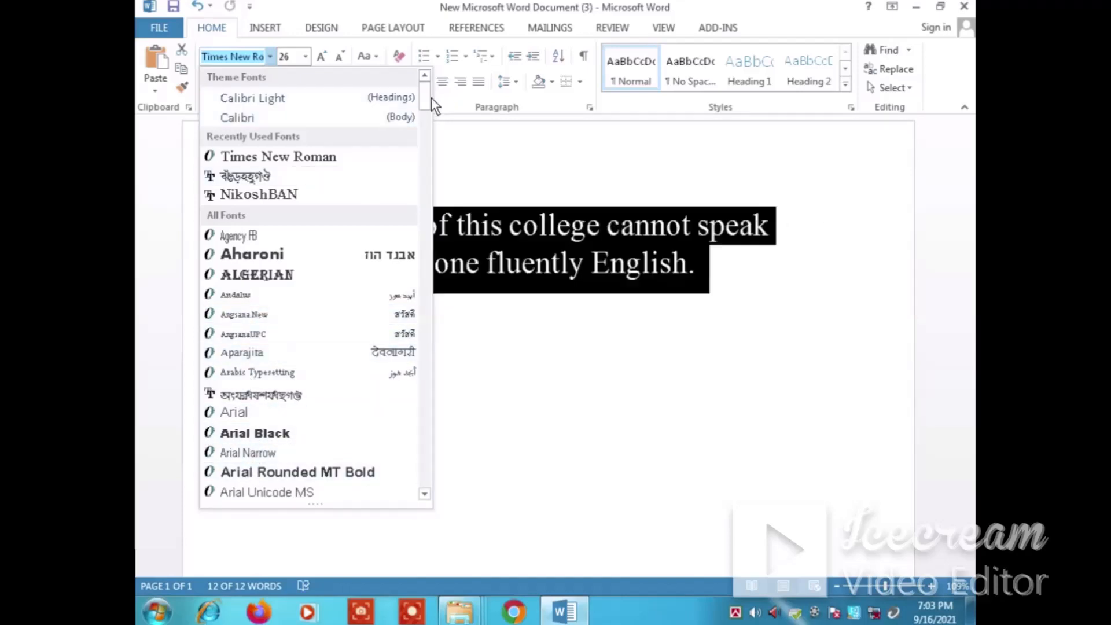
drag(428, 99, 404, 454)
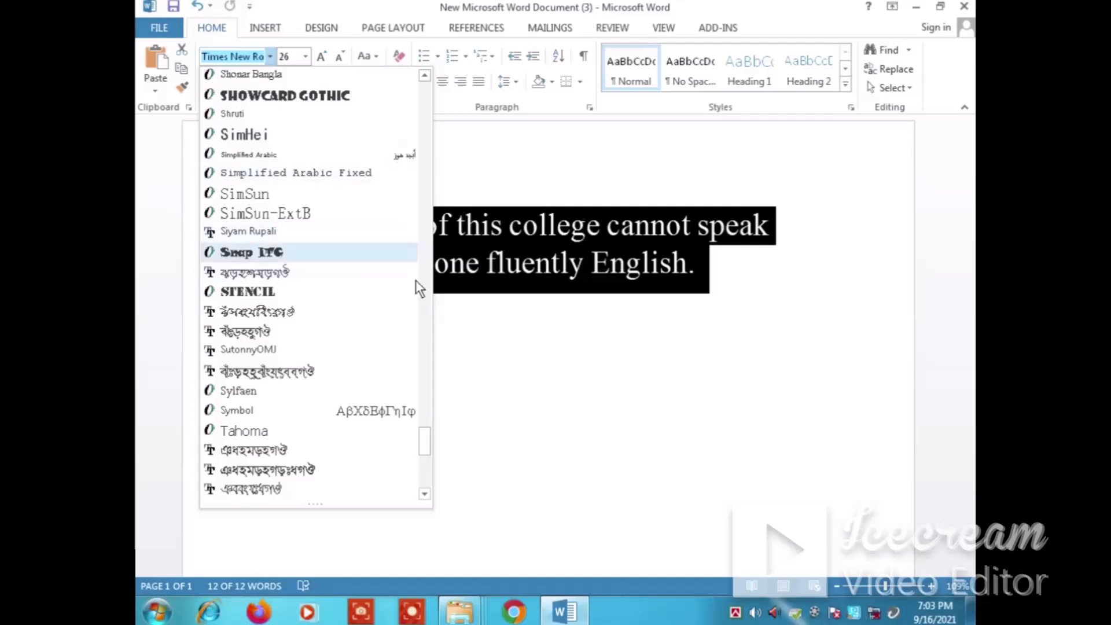
drag(426, 436, 401, 83)
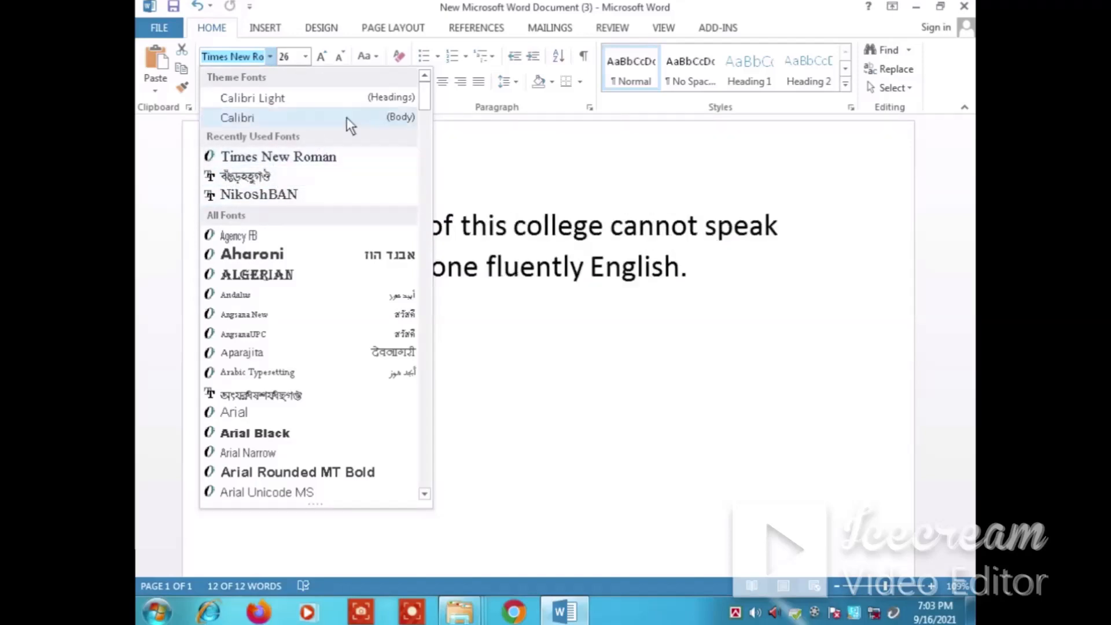
click(476, 234)
click(381, 269)
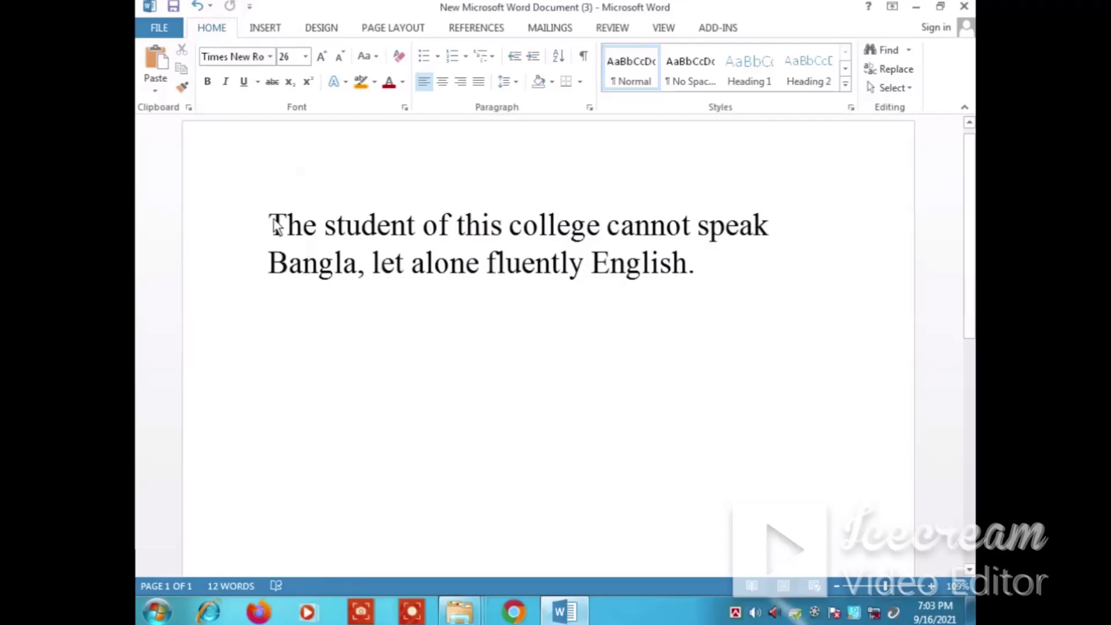
Select the whole sentence and set its font size to 100
drag(261, 229, 695, 284)
click(305, 56)
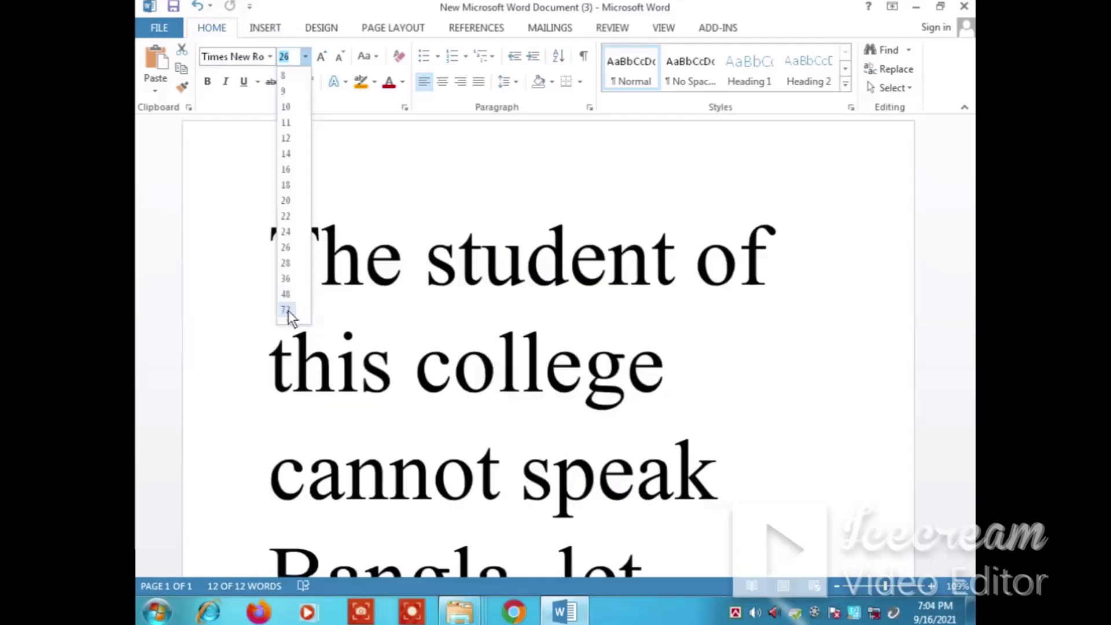
click(291, 56)
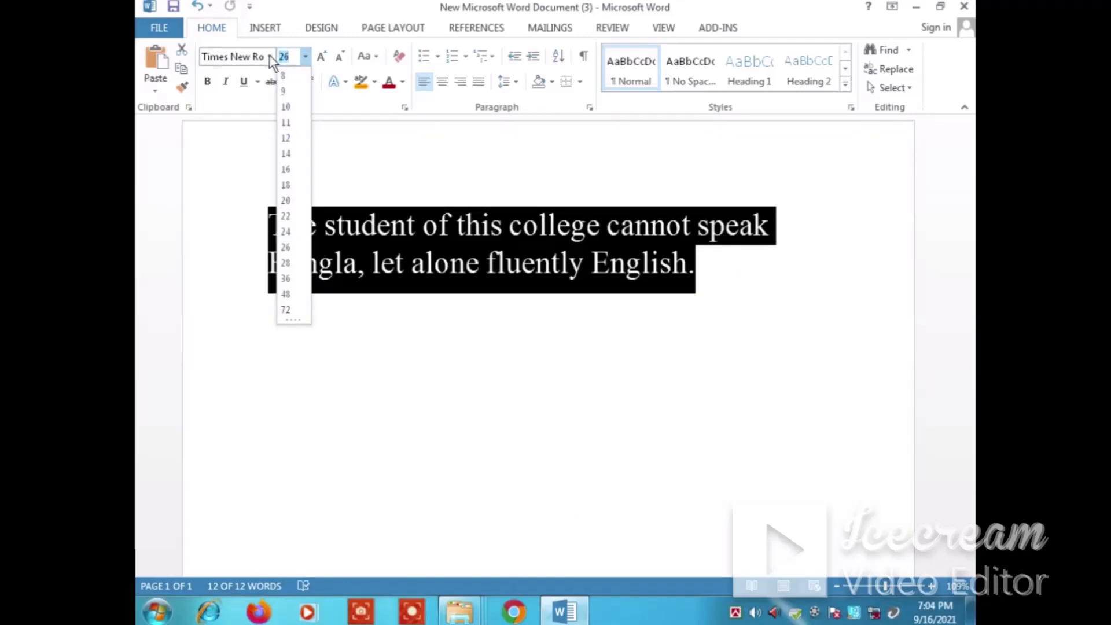
text(100)
key(Return)
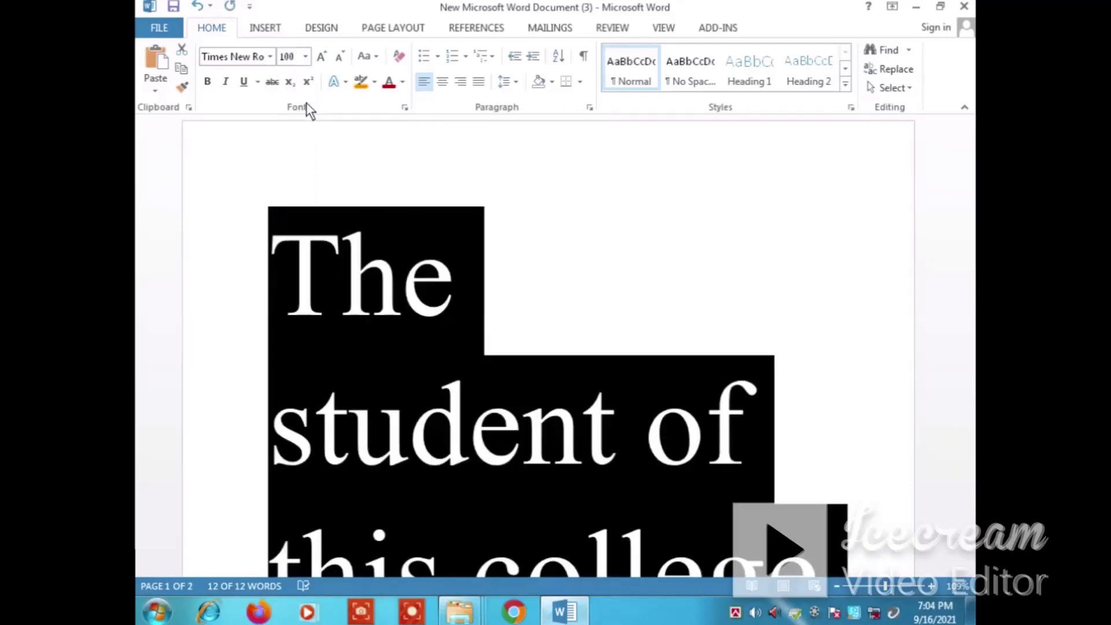
Set the sentence's font size to 36 and enlarge it by two size increments to 72
click(305, 57)
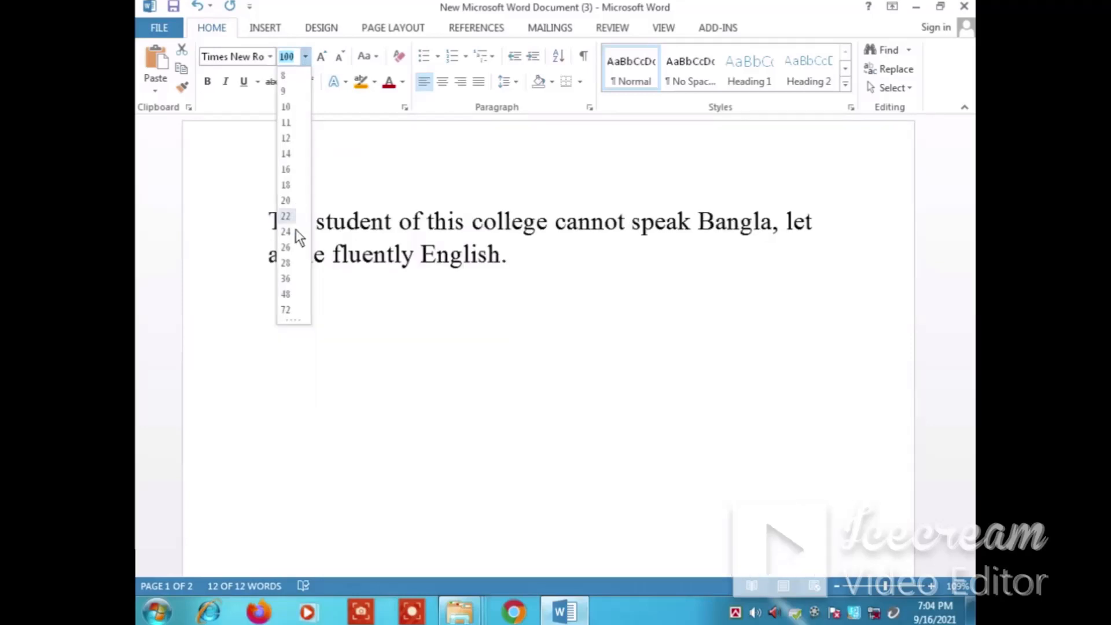
click(285, 279)
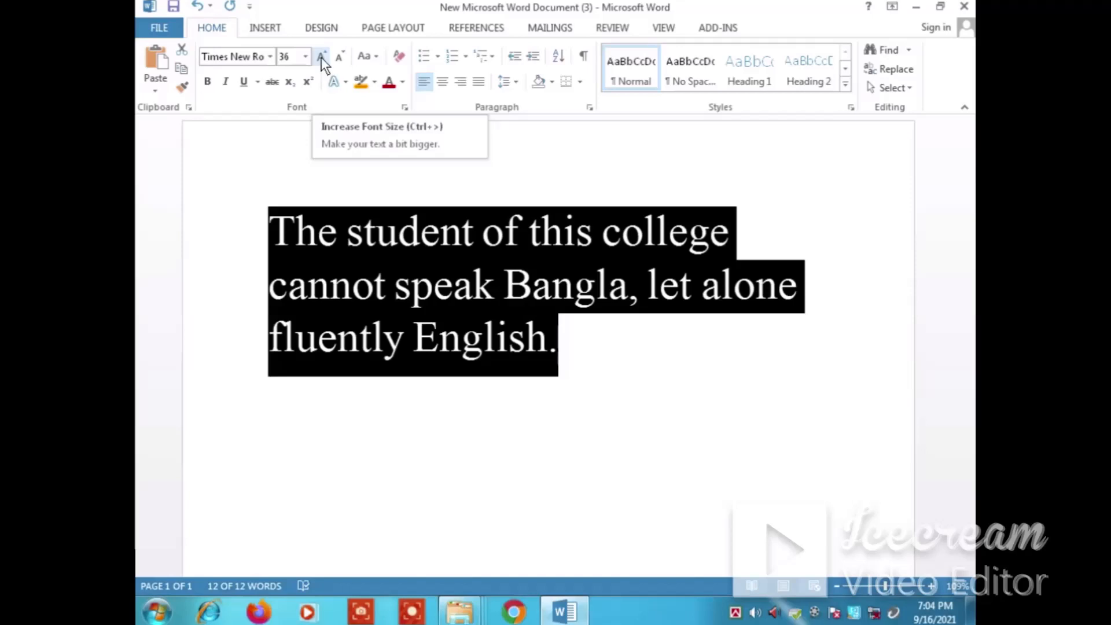
click(321, 57)
click(321, 57)
click(321, 57)
click(321, 57)
click(321, 58)
click(321, 57)
click(321, 57)
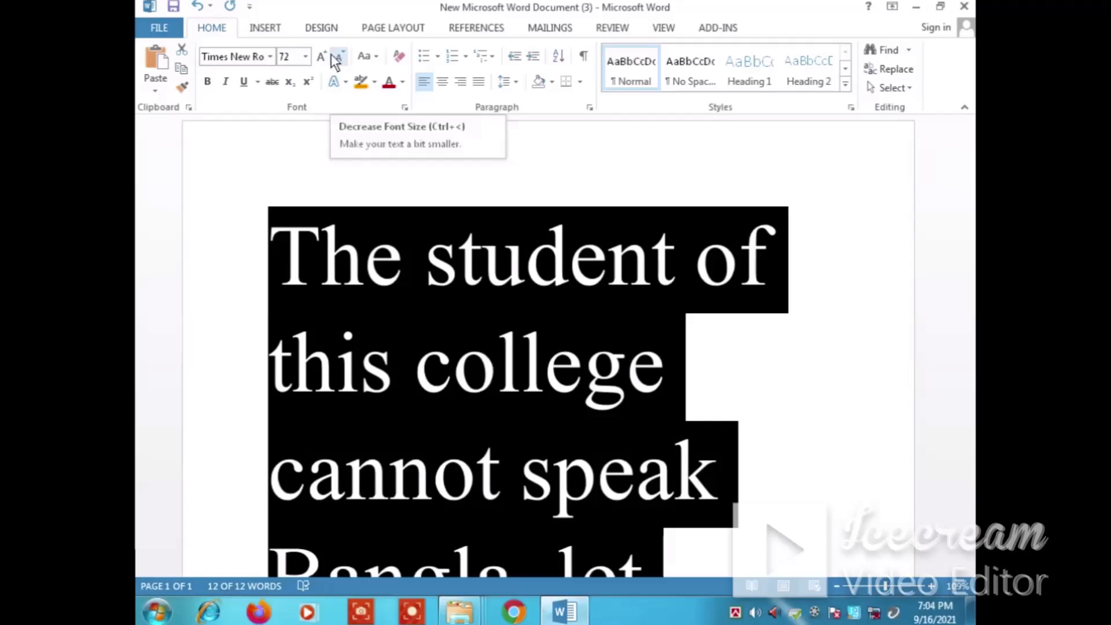
Shrink the sentence's font by four size increments to 26
click(336, 64)
click(337, 64)
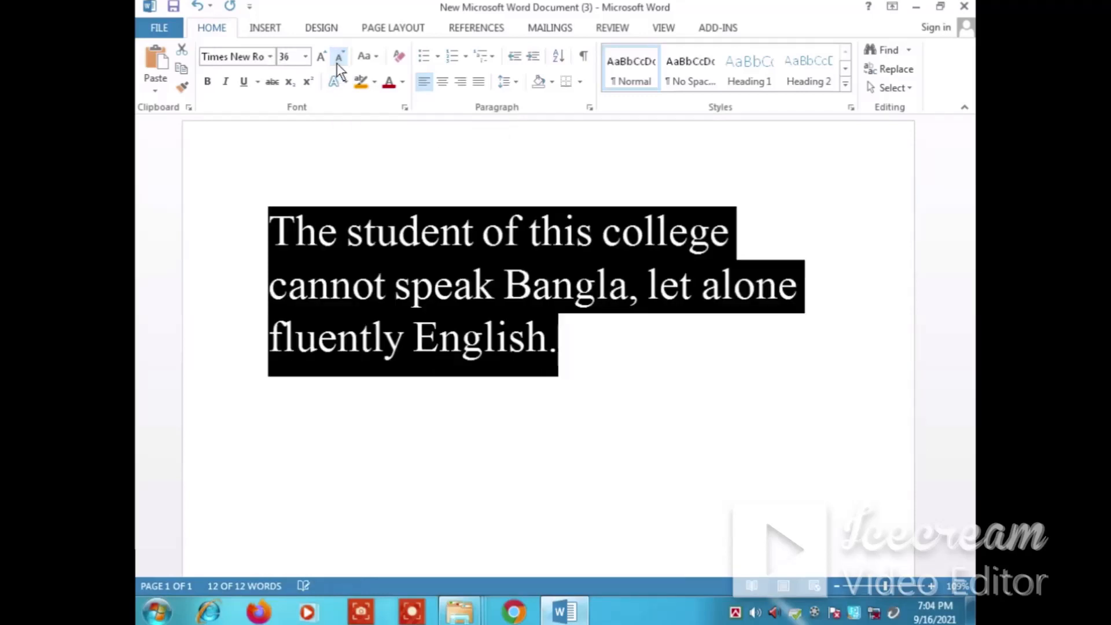
click(337, 64)
click(337, 64)
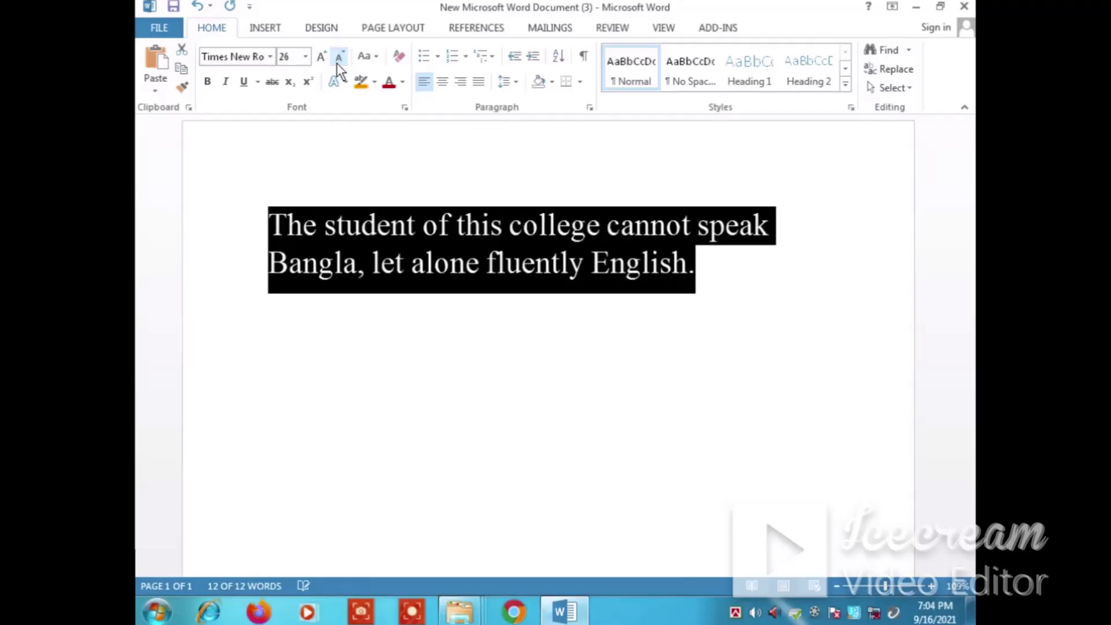
Review the letter-case options offered for changing the sentence
click(376, 57)
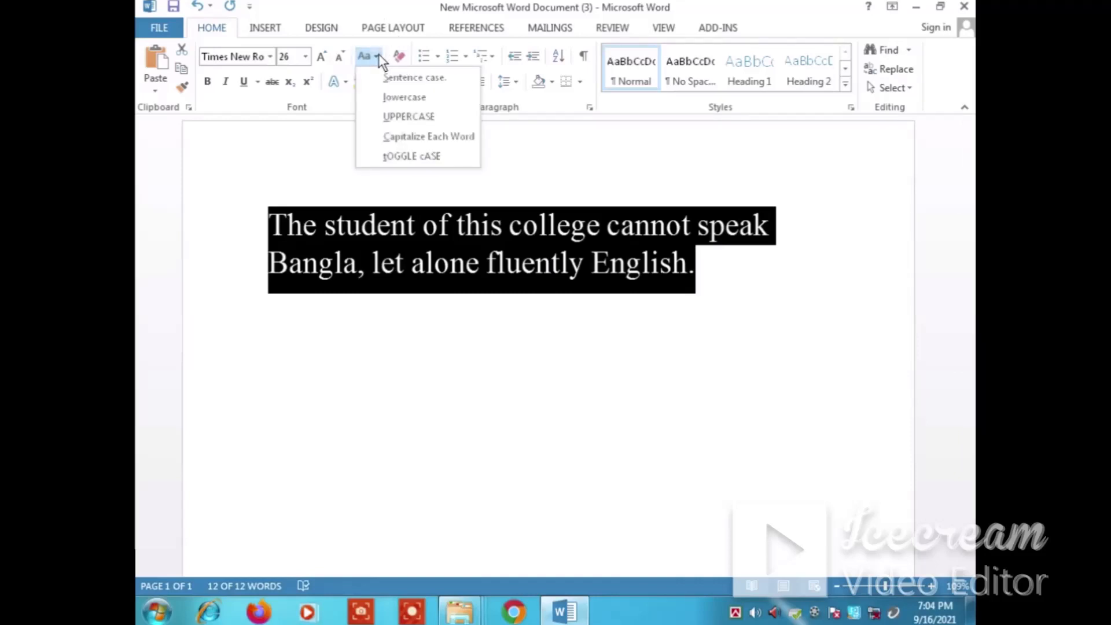
click(280, 227)
click(307, 235)
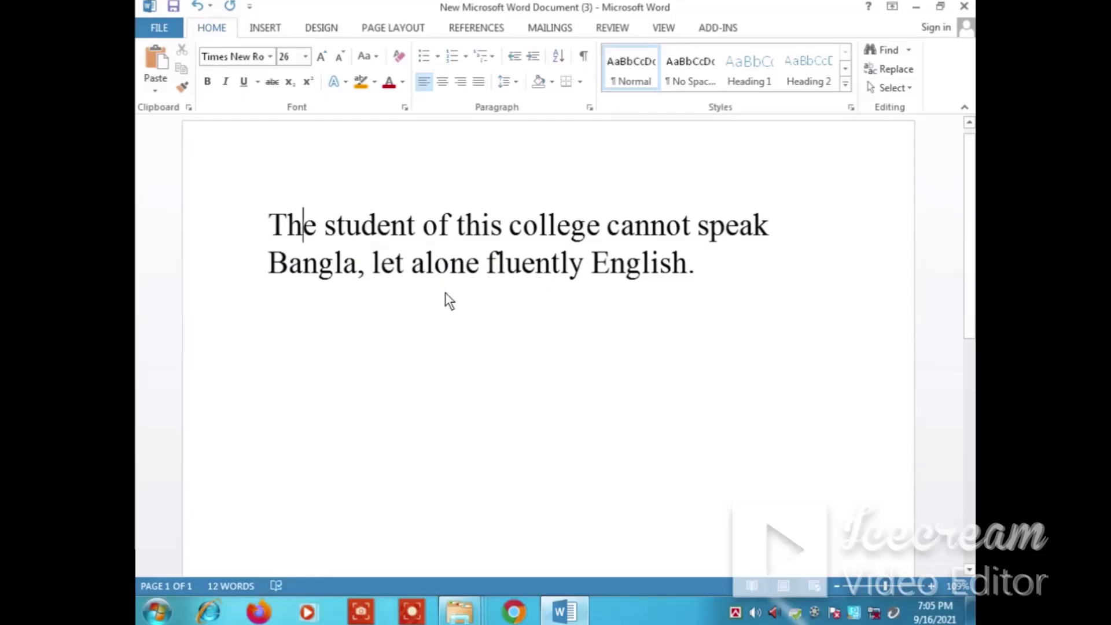
click(376, 55)
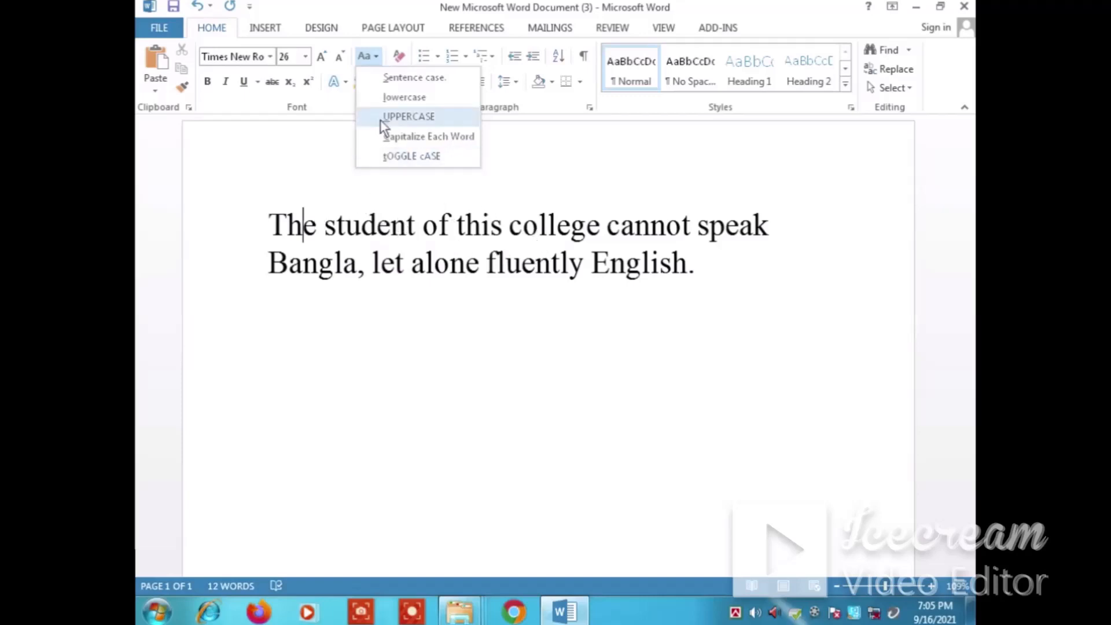
click(265, 233)
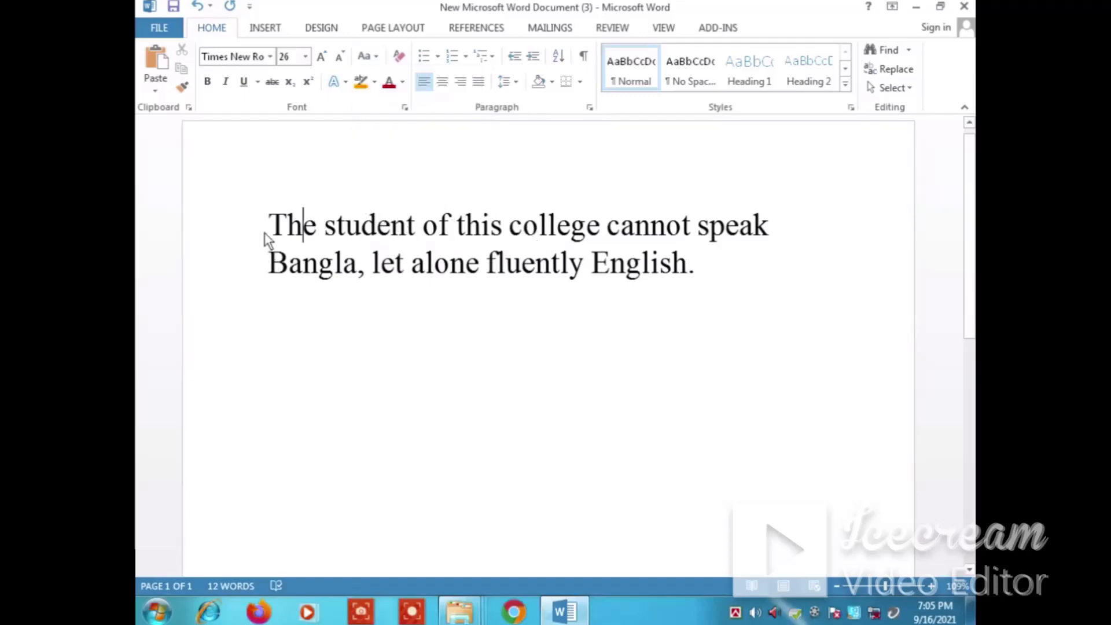
Convert the whole sentence to lowercase, followed by UPPERCASE
drag(272, 234, 701, 285)
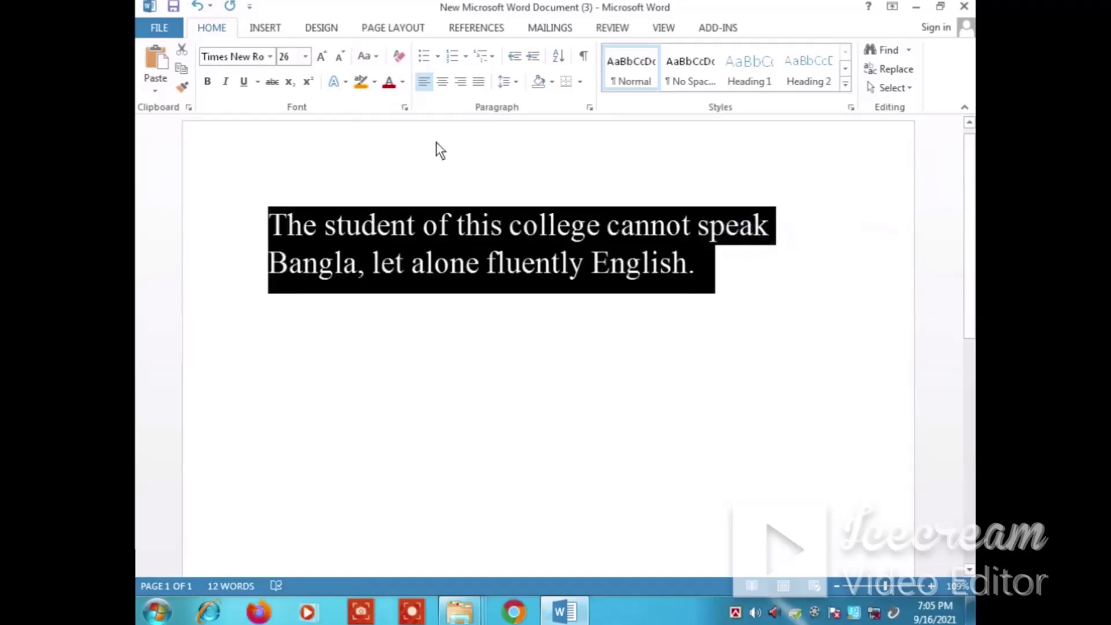
click(373, 58)
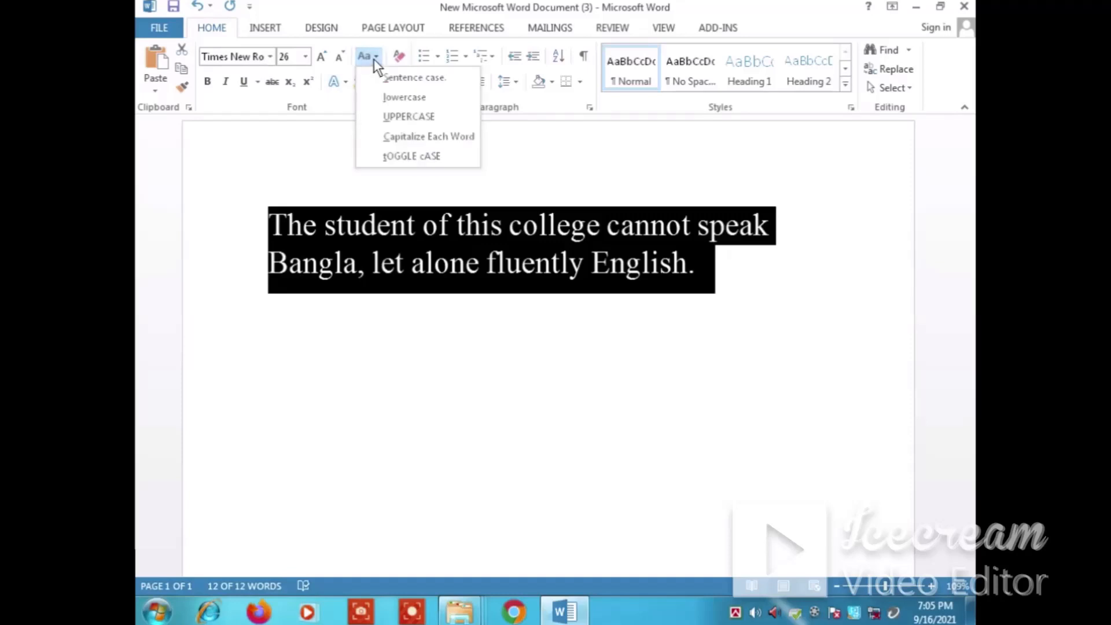
click(401, 98)
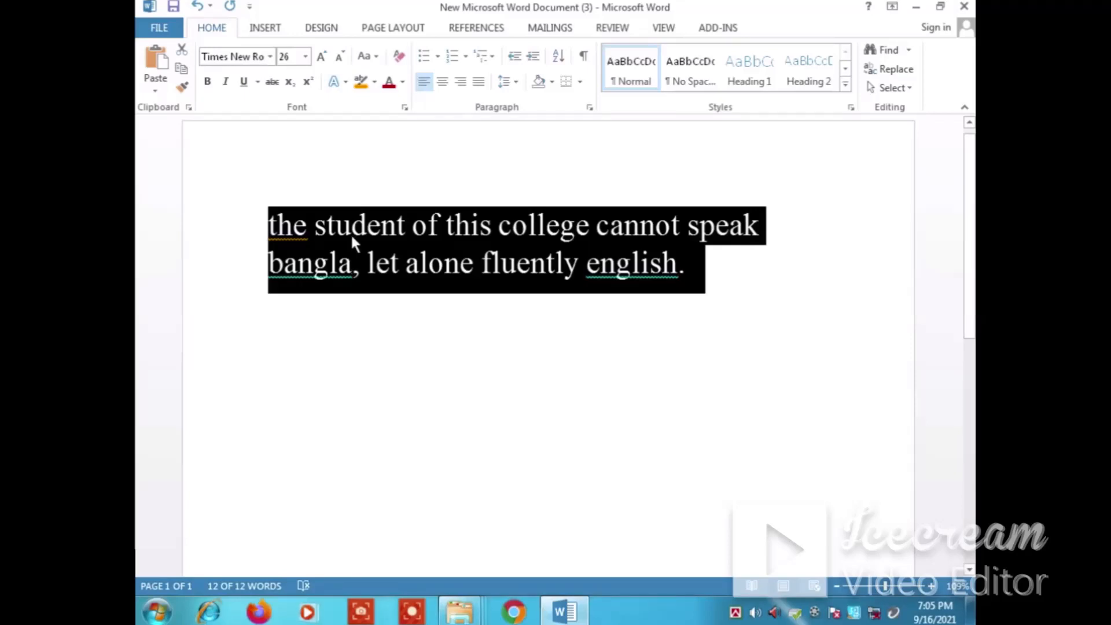
click(373, 56)
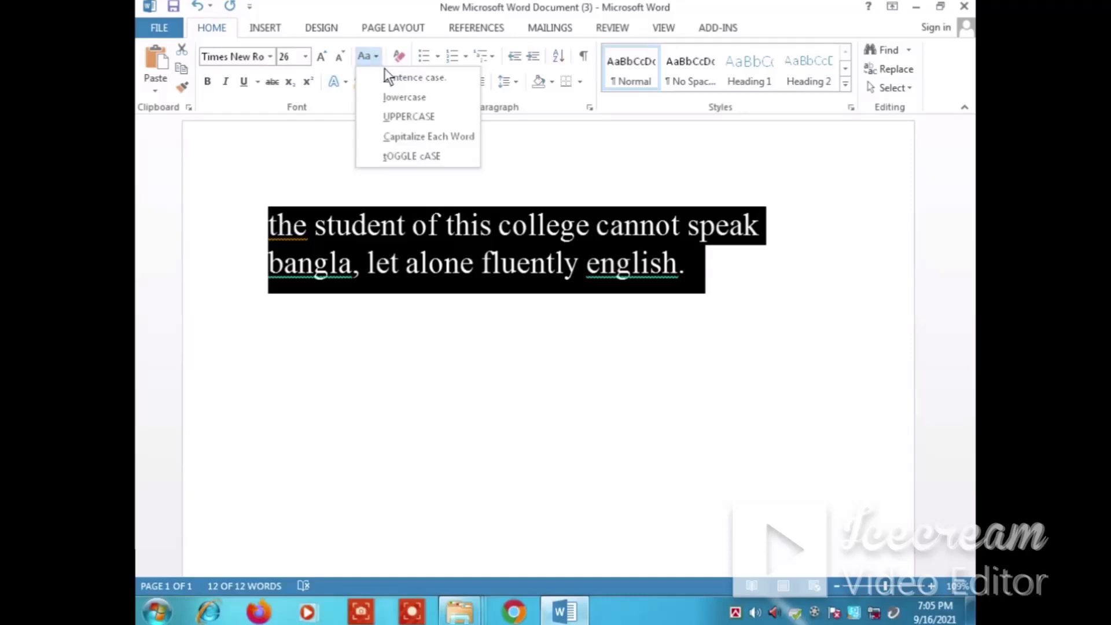
click(411, 123)
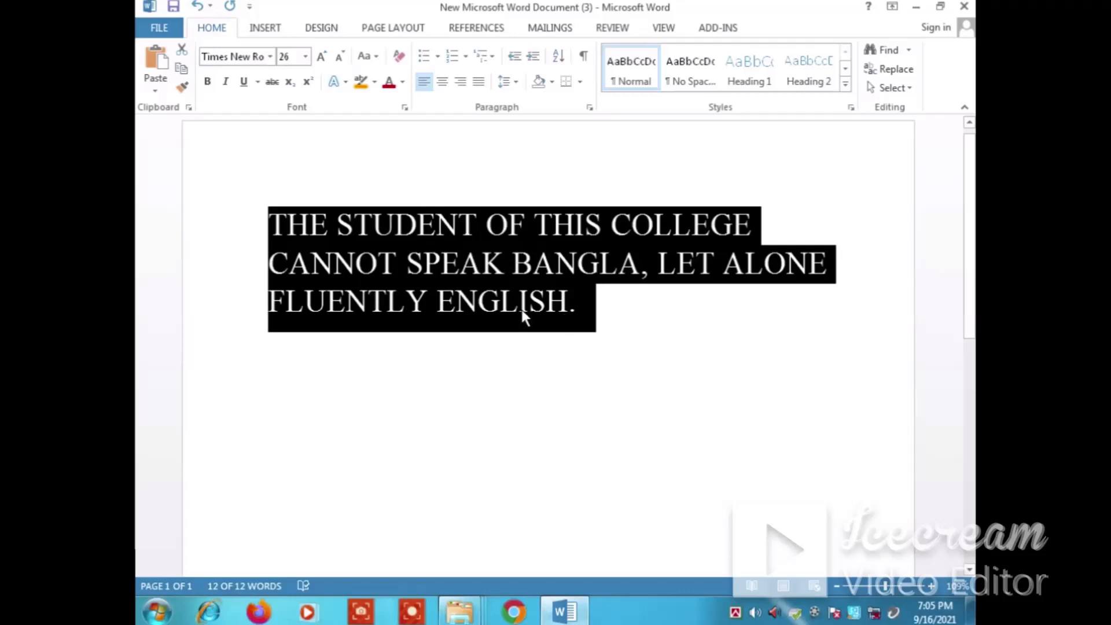
Apply Capitalize Each Word to the sentence, followed by tOGGLE cASE
click(374, 56)
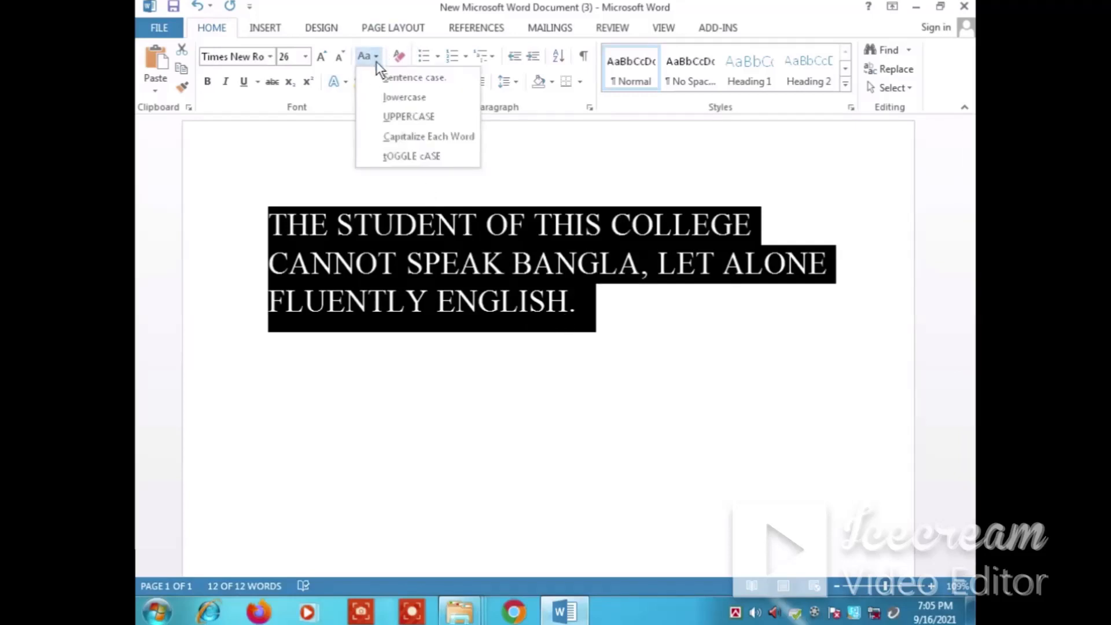
click(458, 137)
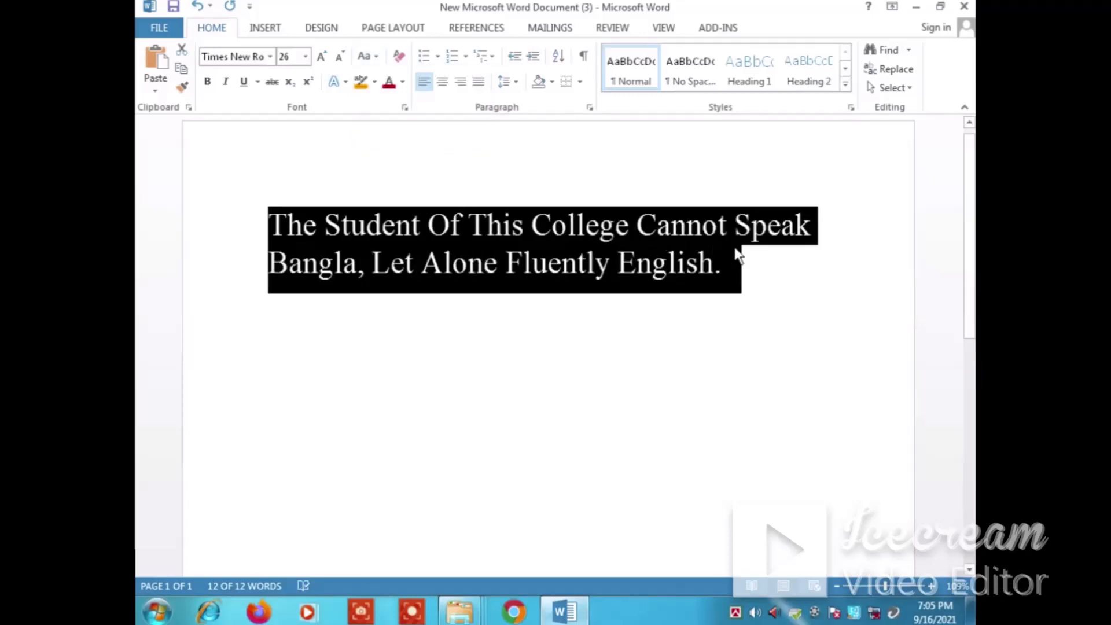
click(553, 292)
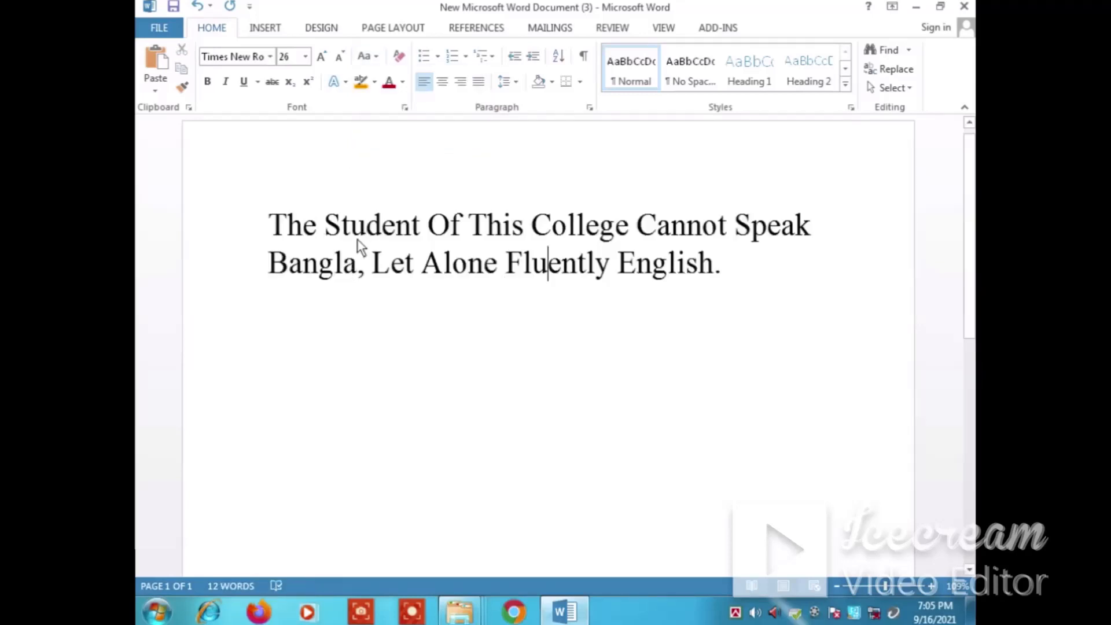
drag(271, 227, 751, 261)
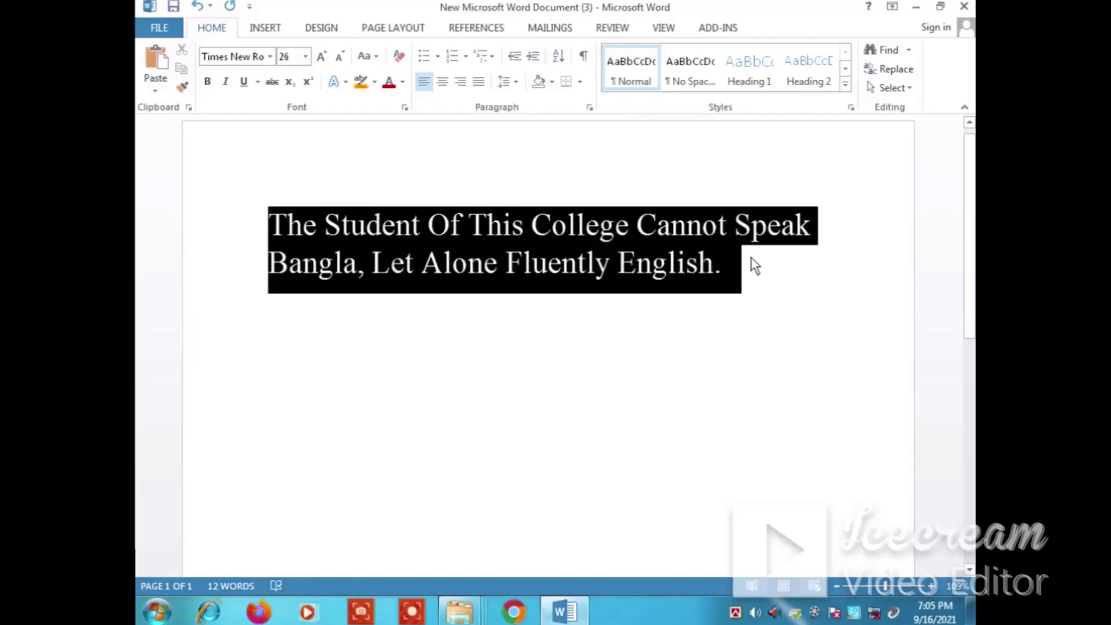
click(374, 58)
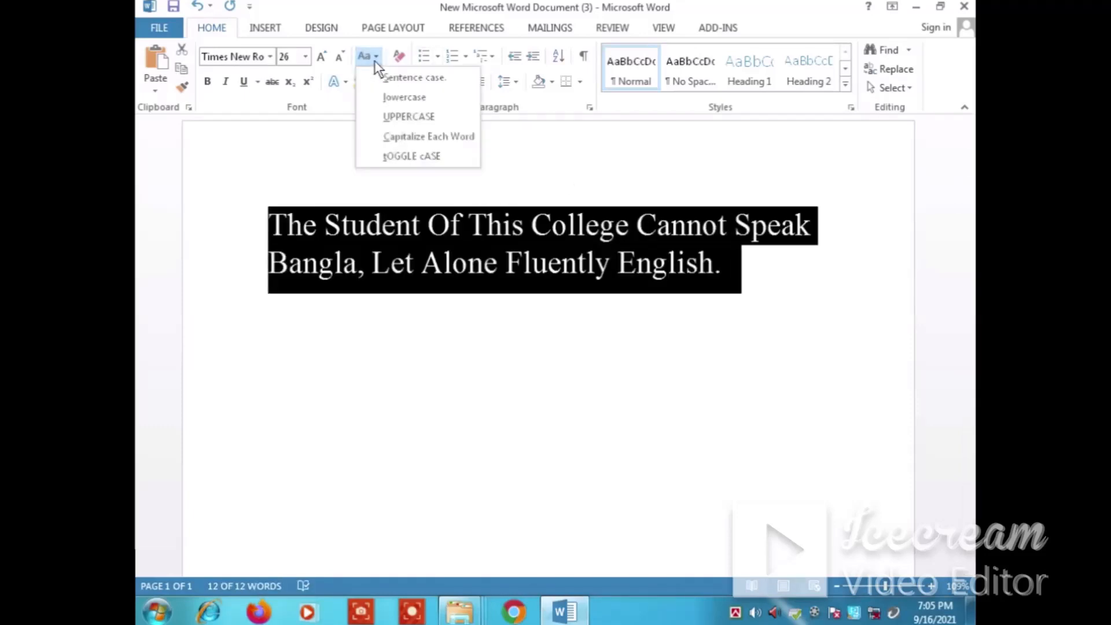
click(392, 158)
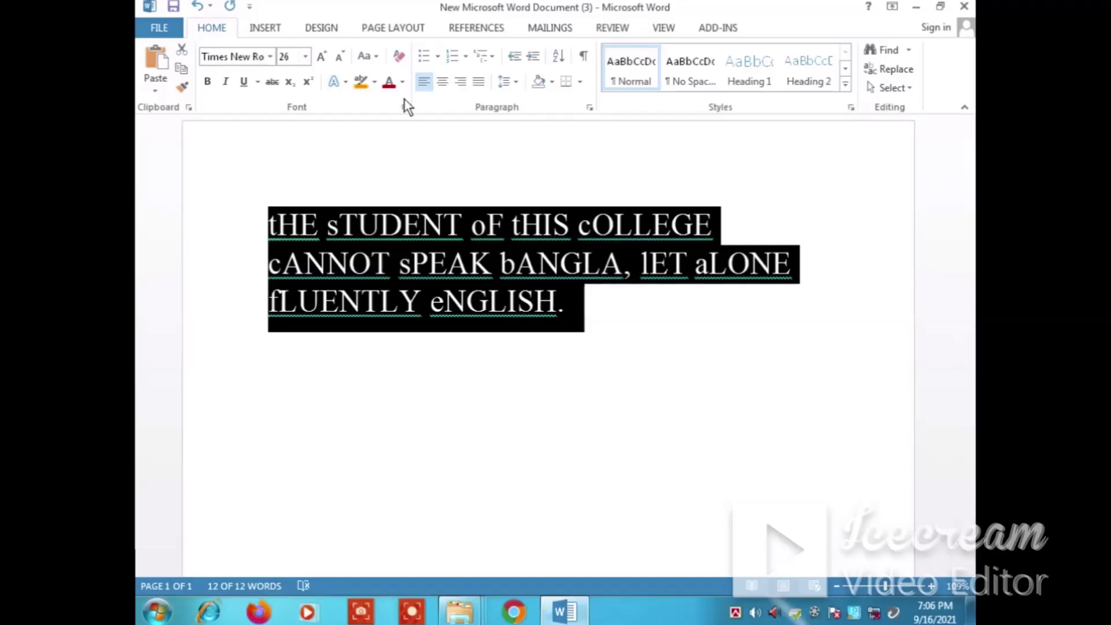
Change the sentence to Sentence case and clear all formatting from it
click(374, 58)
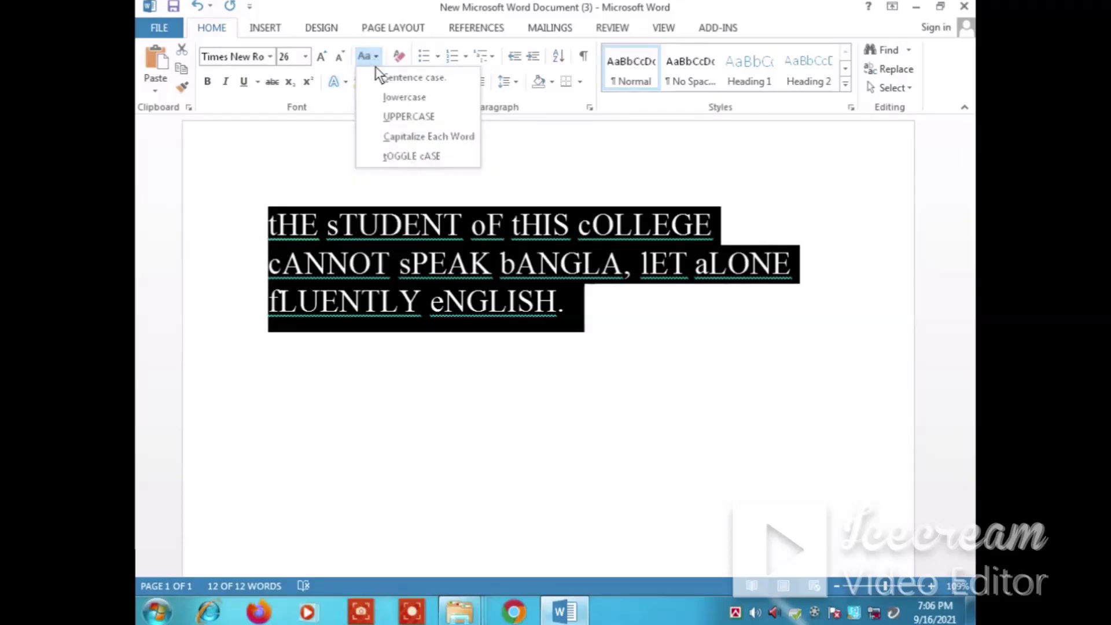
click(415, 81)
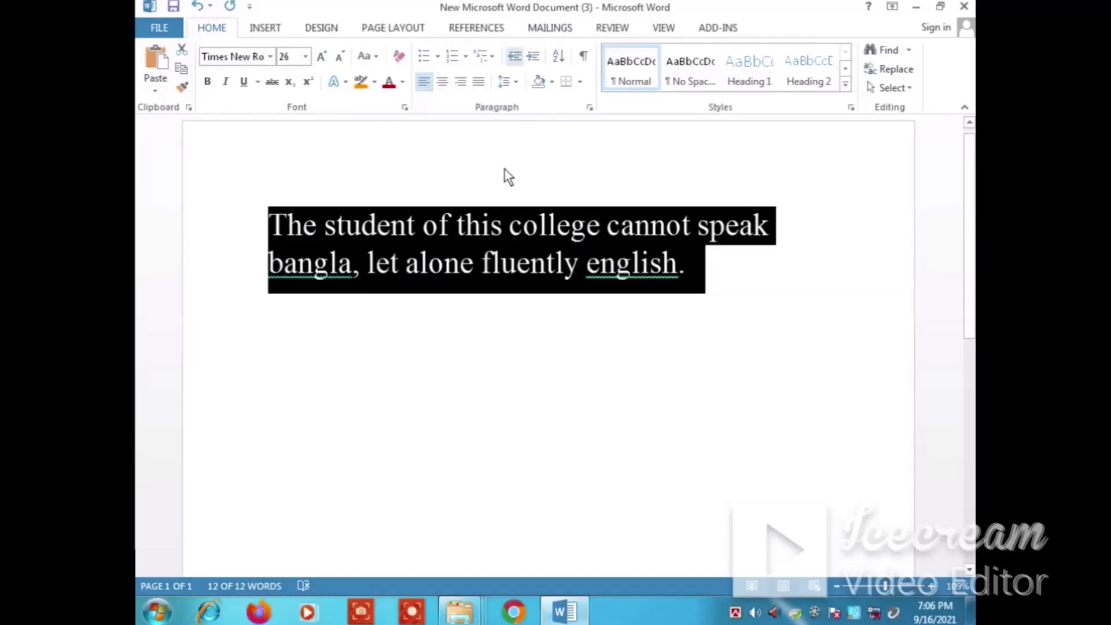
click(449, 223)
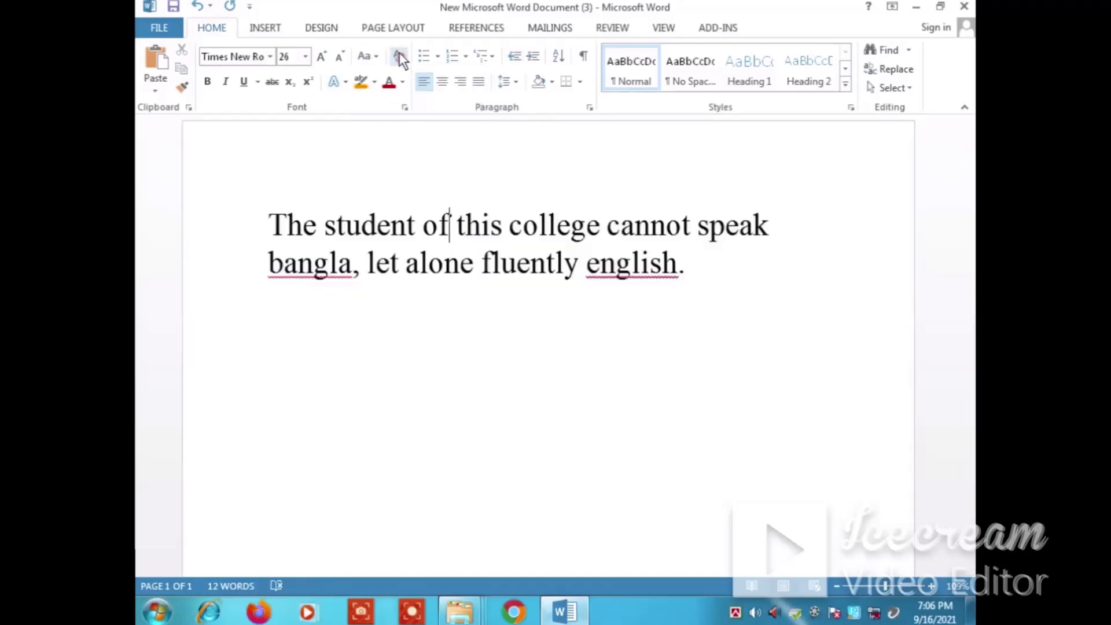
drag(271, 231, 696, 256)
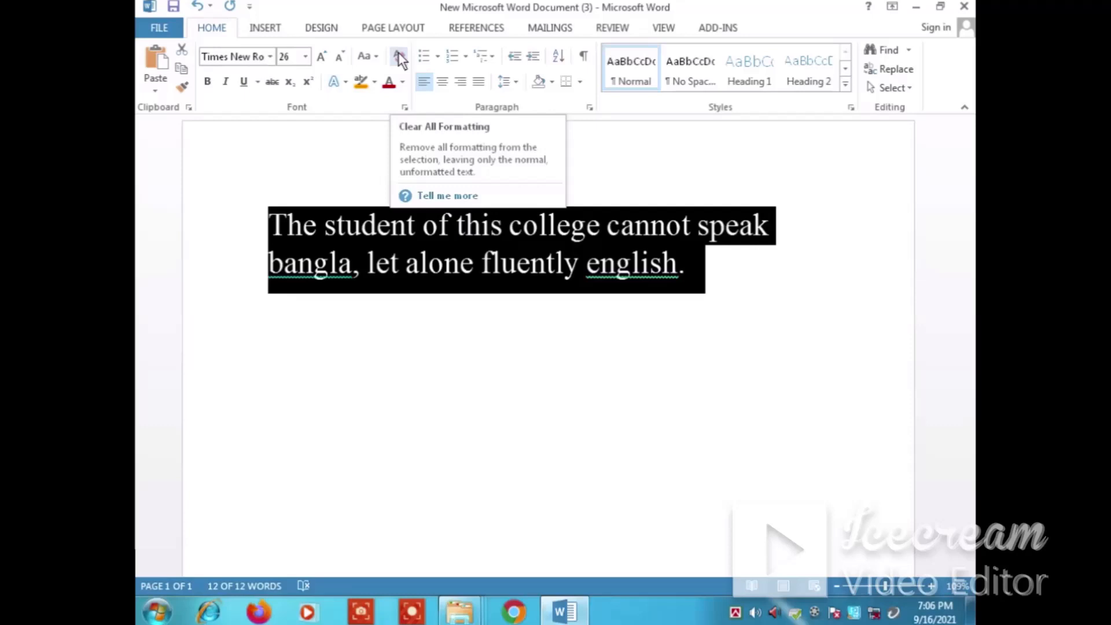
click(399, 55)
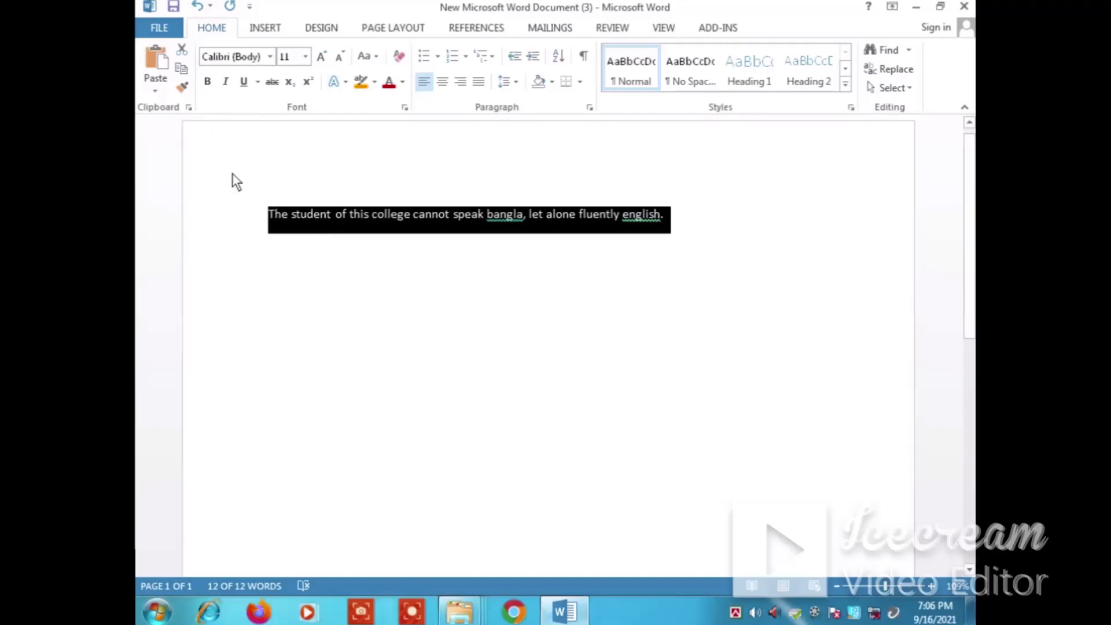
Grow the selected sentence to 16 pt and make it bold
click(321, 58)
click(322, 58)
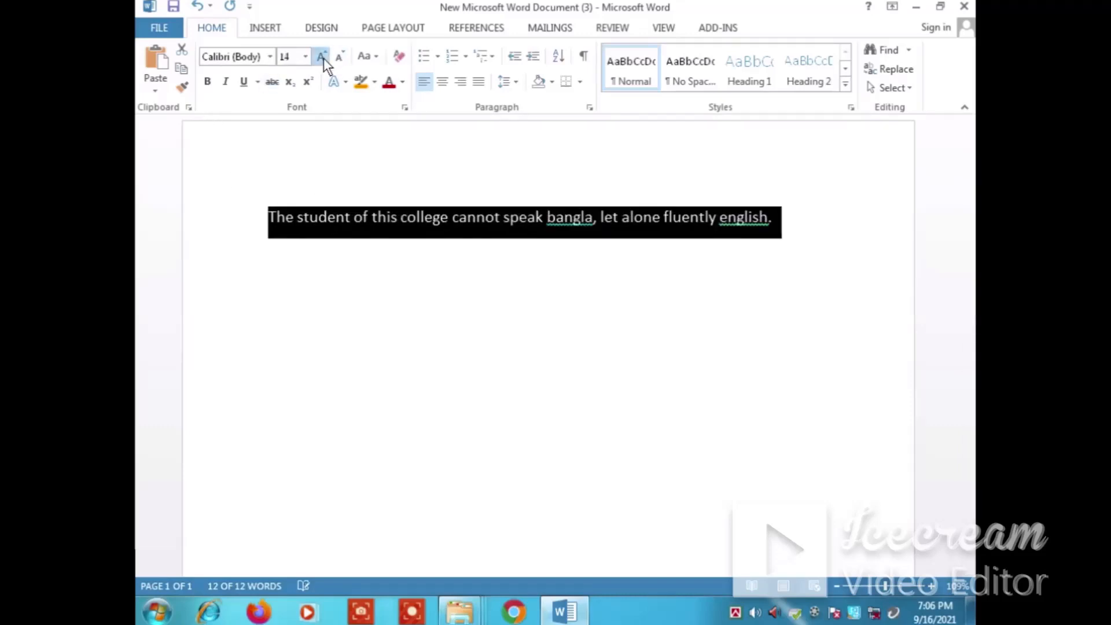
click(324, 58)
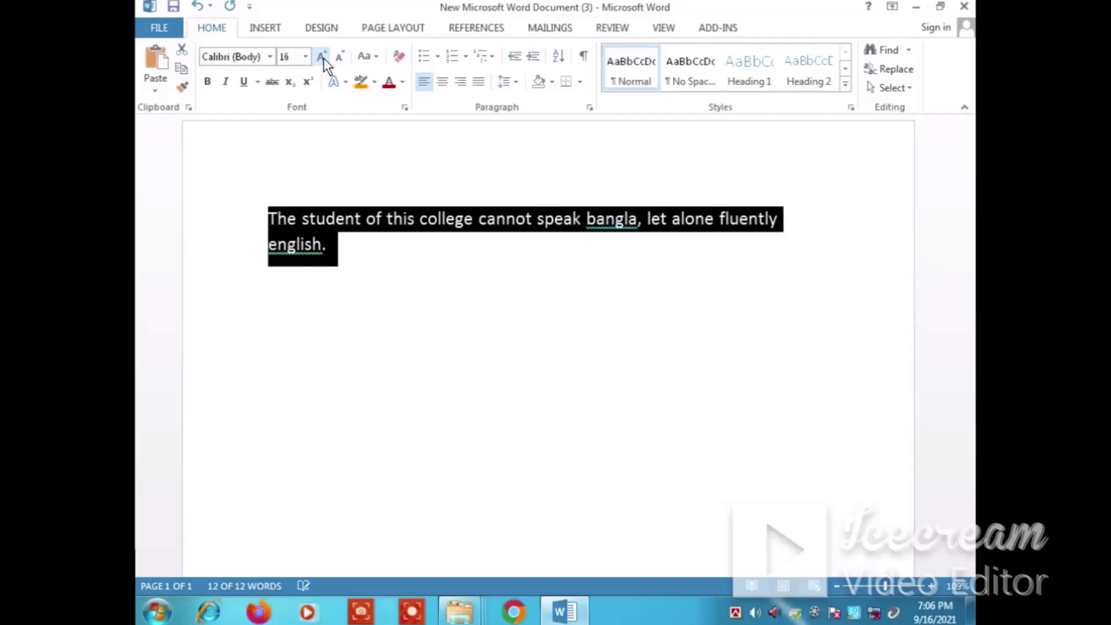
click(207, 82)
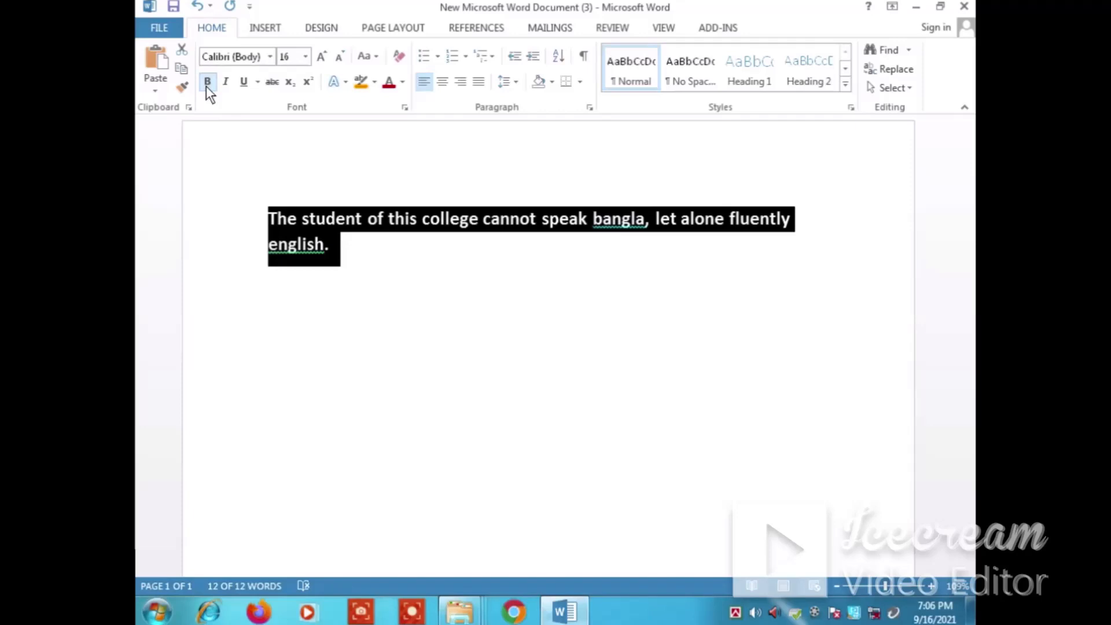
click(206, 84)
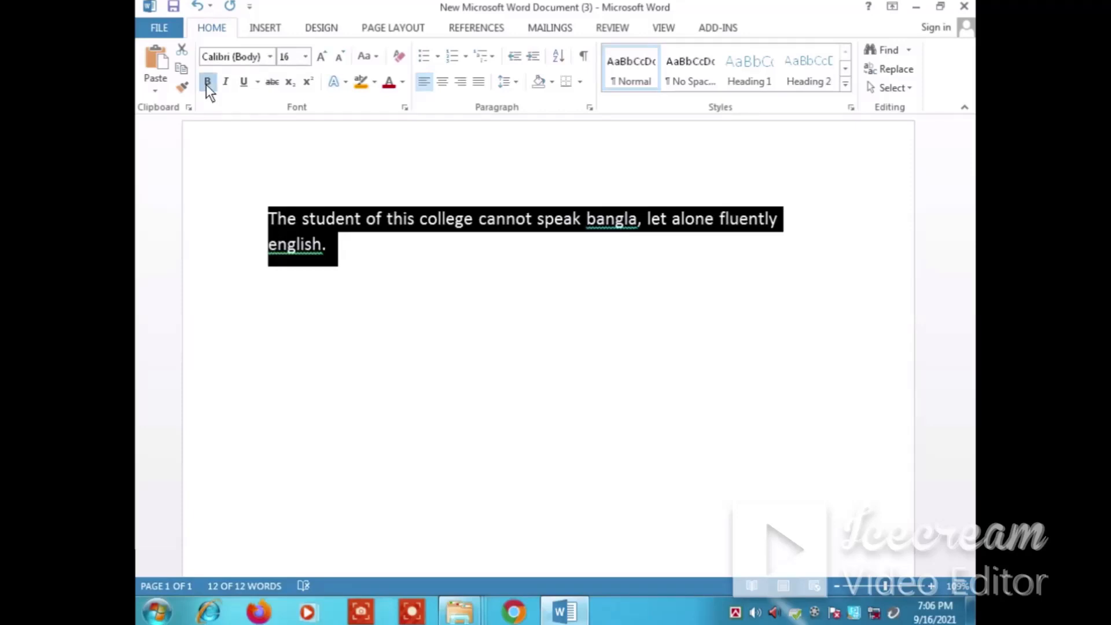
click(206, 84)
click(370, 307)
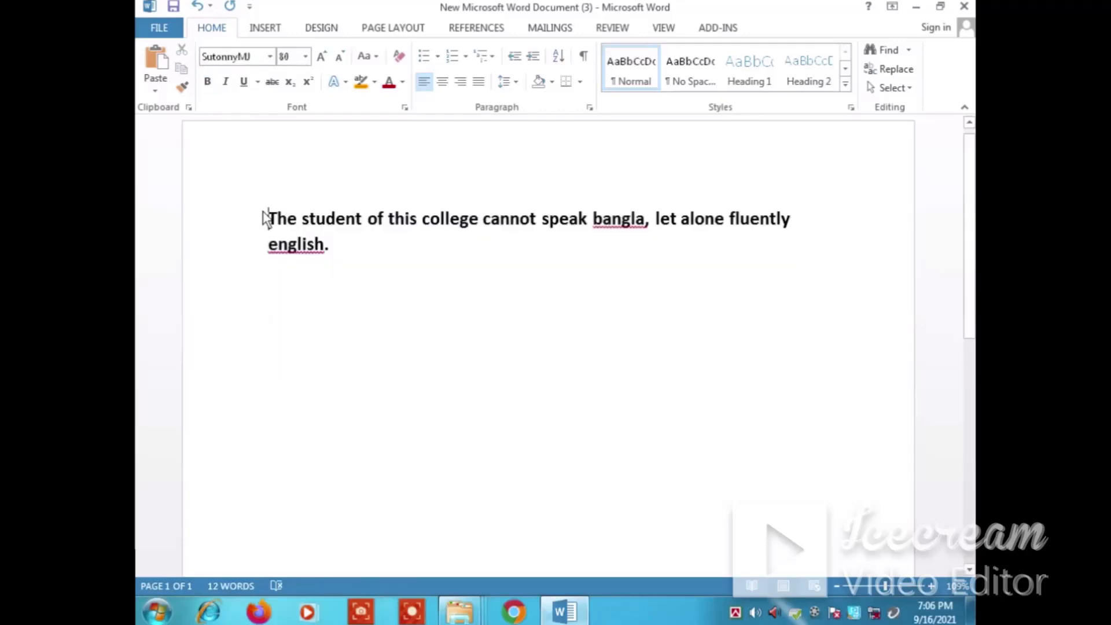
Italicize the whole sentence and underline it with a single line
drag(263, 219, 378, 256)
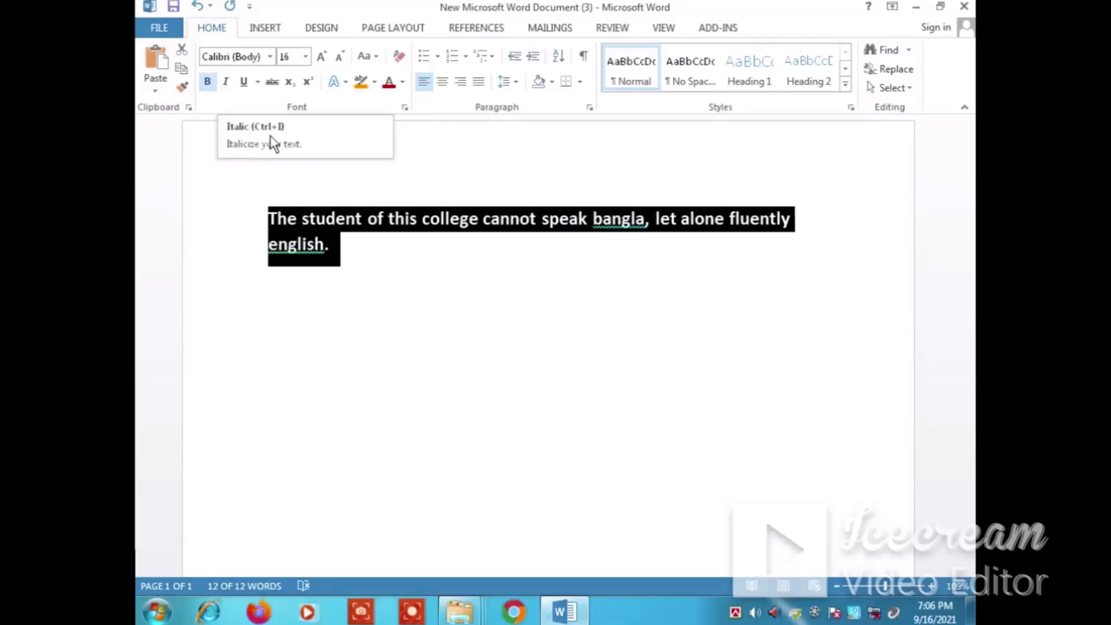
click(227, 82)
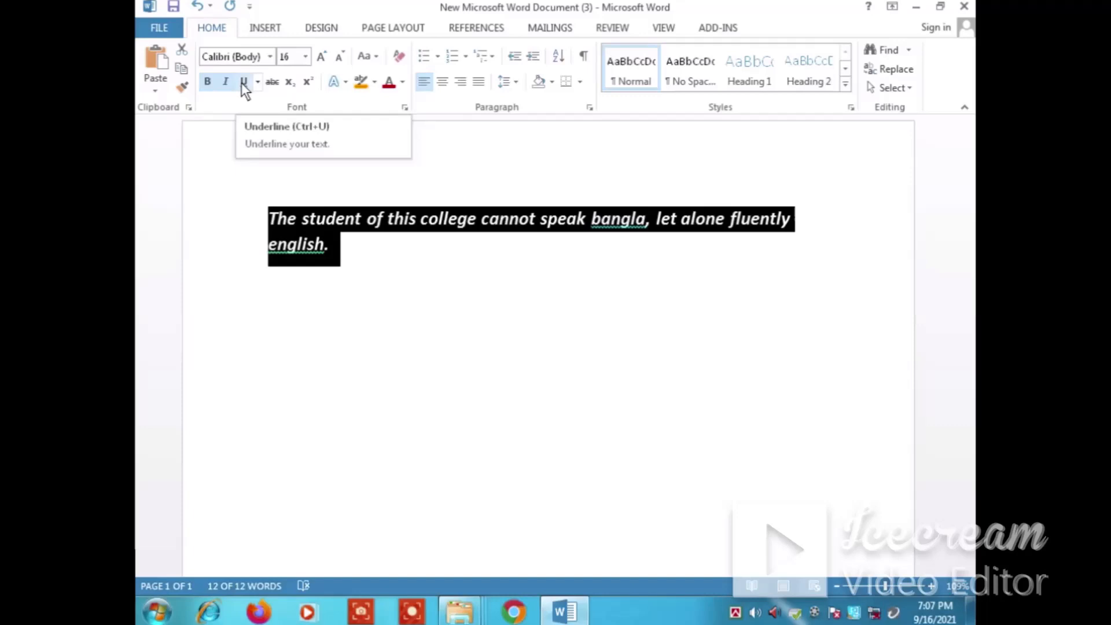
click(241, 82)
click(372, 290)
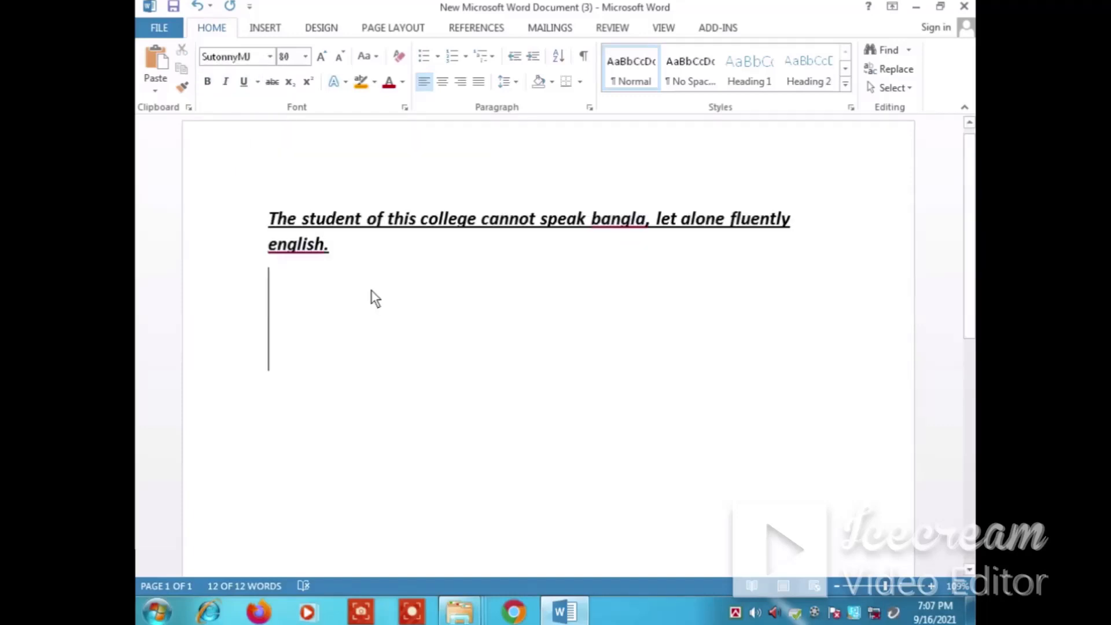
Change the sentence's underline style to a double line, followed by a wavy line and a dashed line
drag(339, 251, 268, 218)
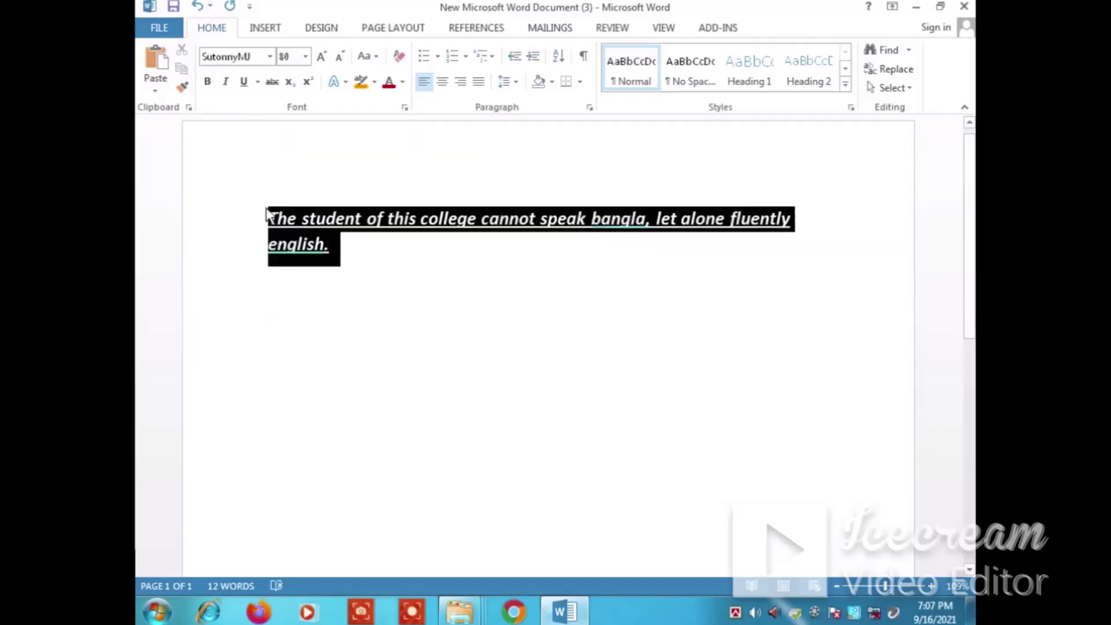
click(258, 82)
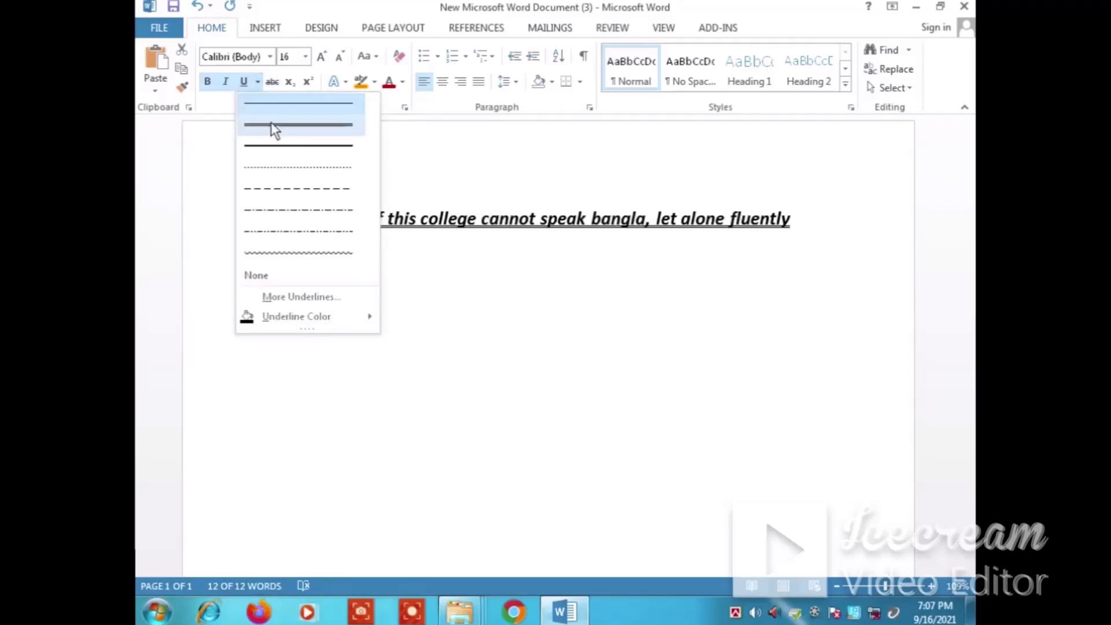
click(270, 122)
click(258, 82)
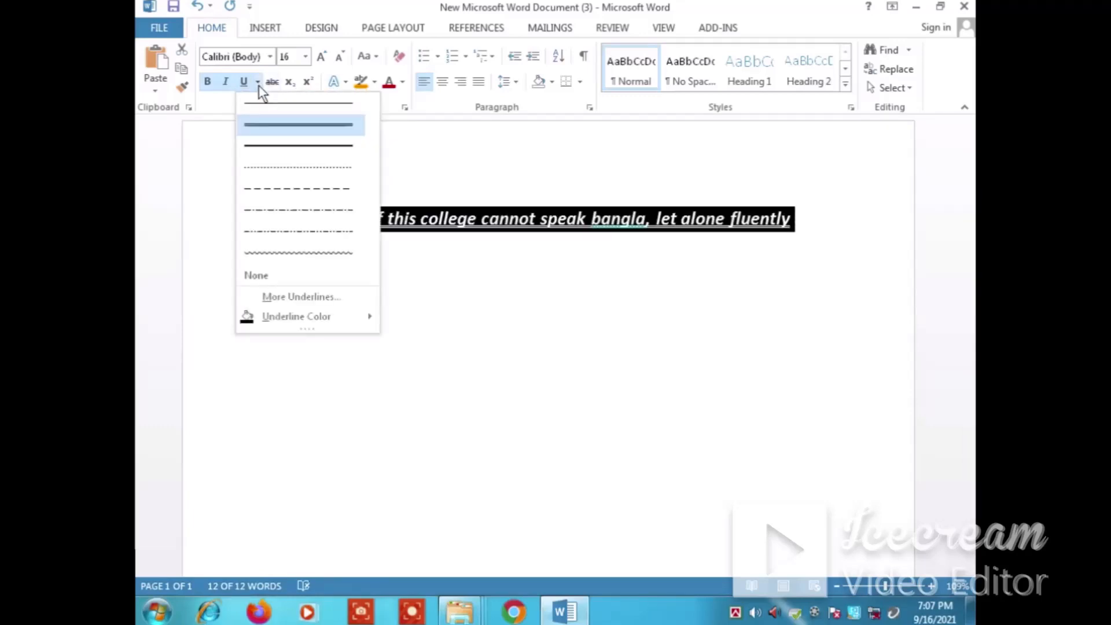
click(279, 253)
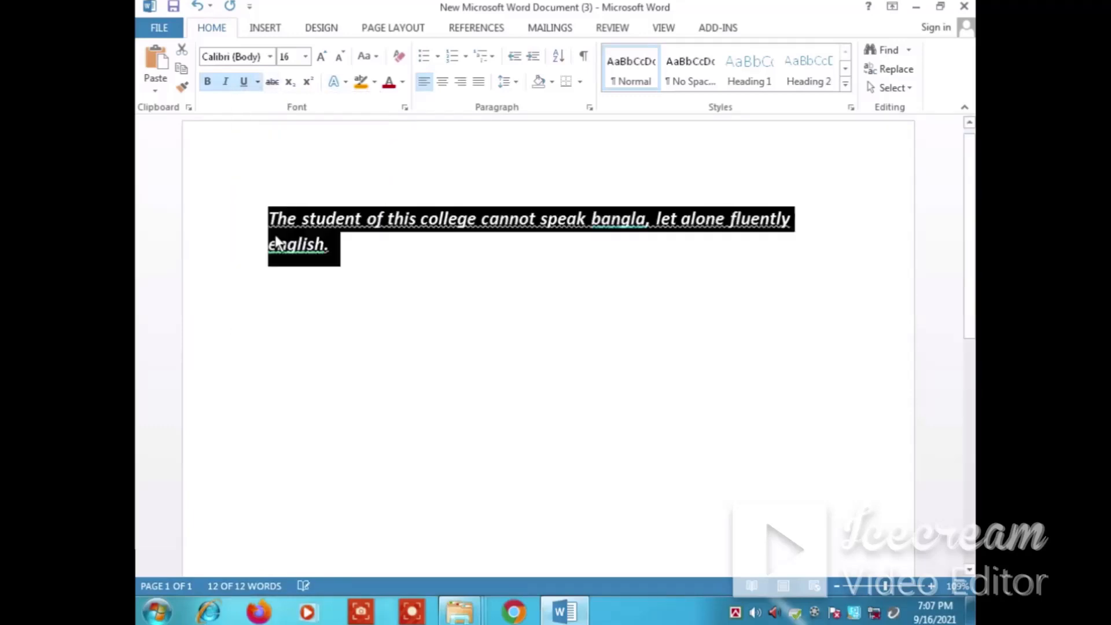
click(258, 82)
click(282, 195)
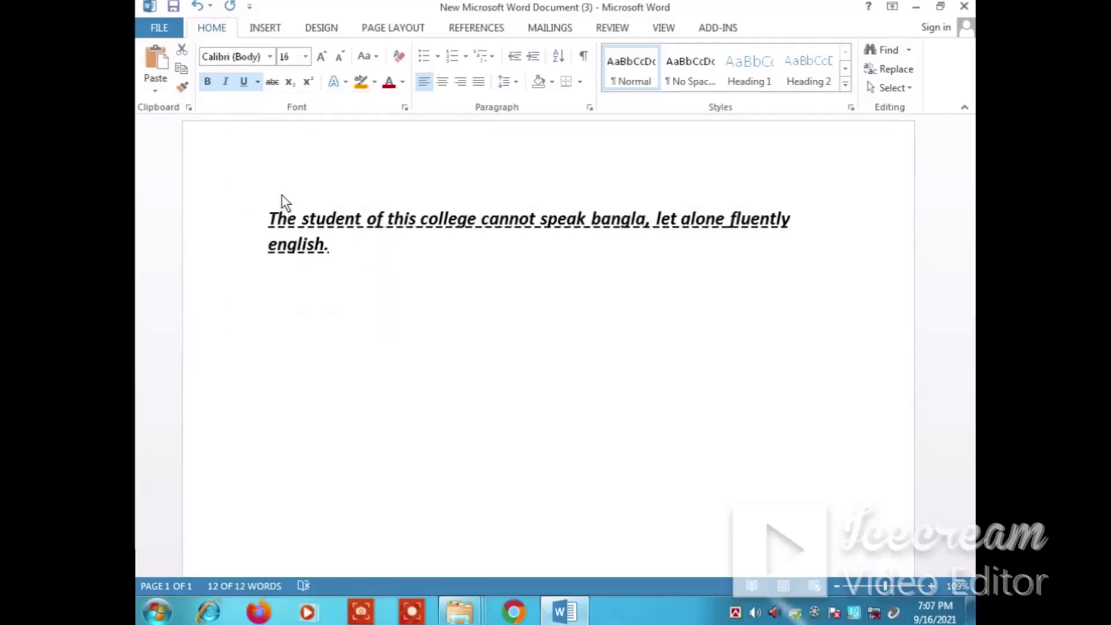
Remove the underline from the sentence and apply Strikethrough to it
click(247, 83)
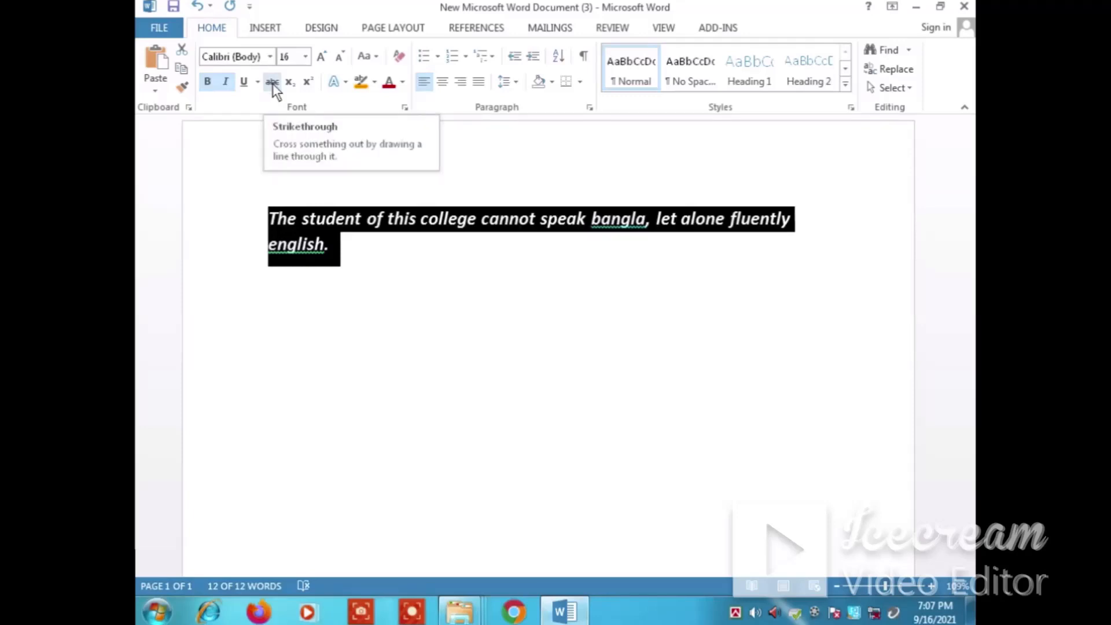
click(273, 80)
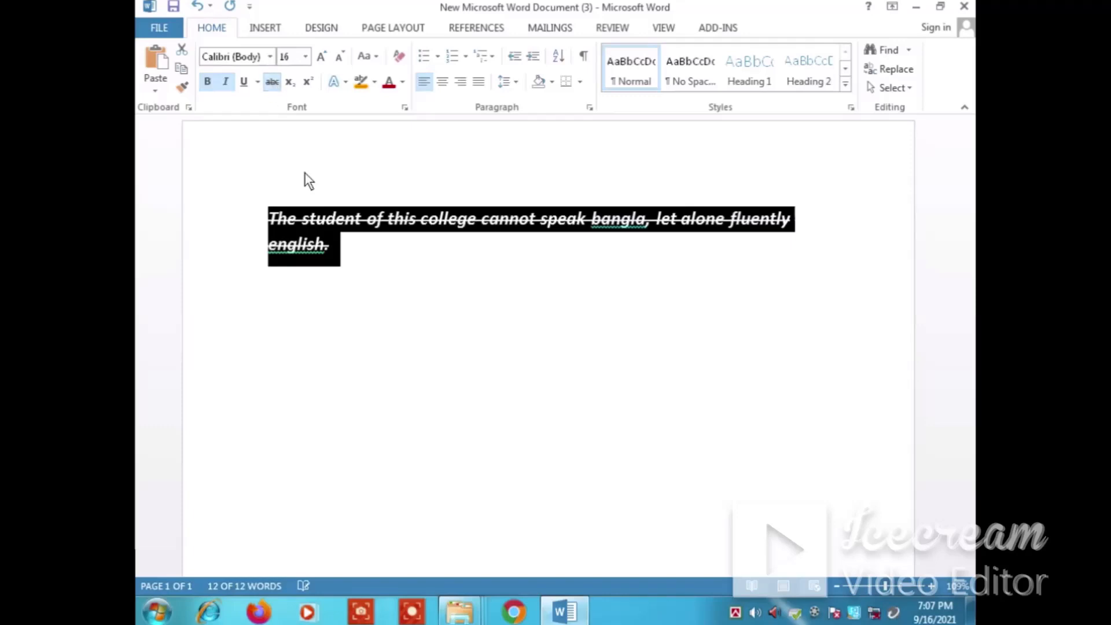
click(365, 255)
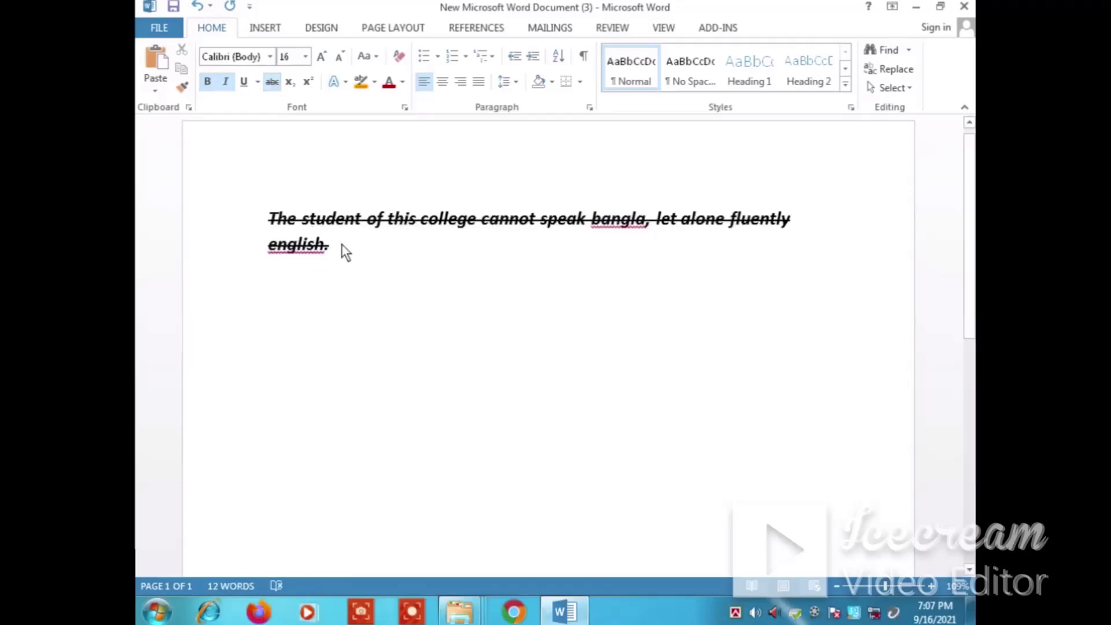
Add the number 10 on a new line below the sentence and remove the strikethrough from all the text
drag(342, 250, 263, 222)
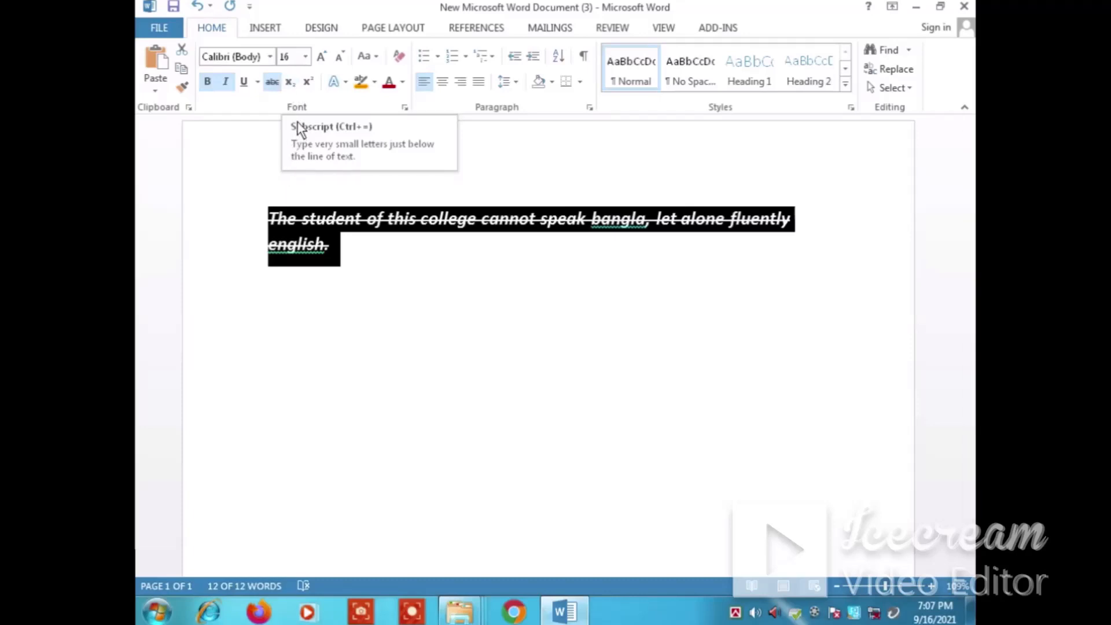
click(343, 253)
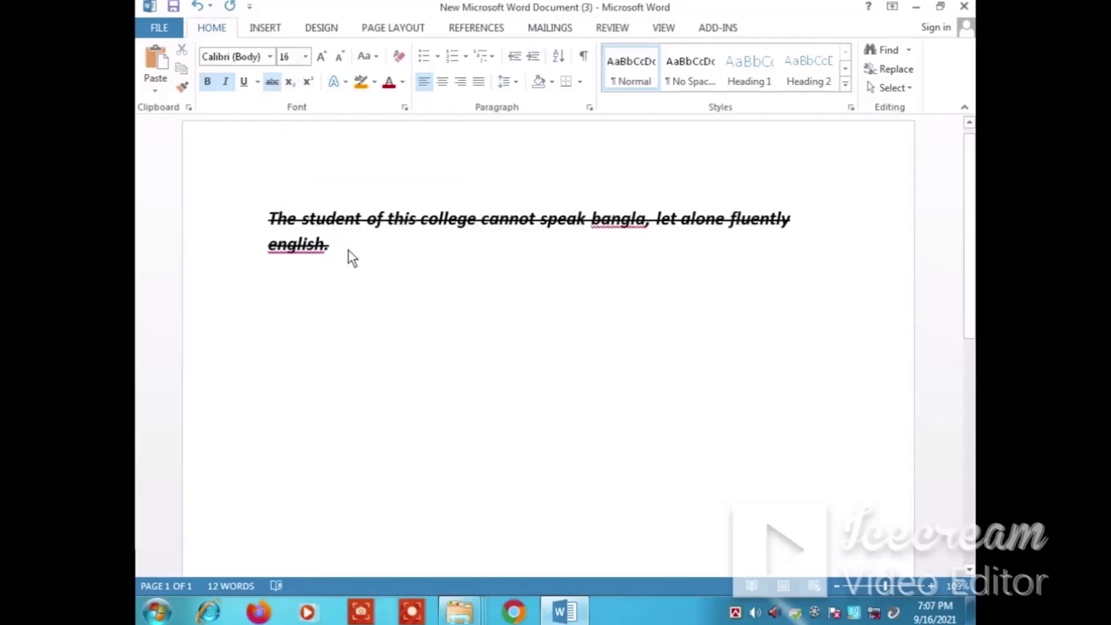
key(Return)
text(1)
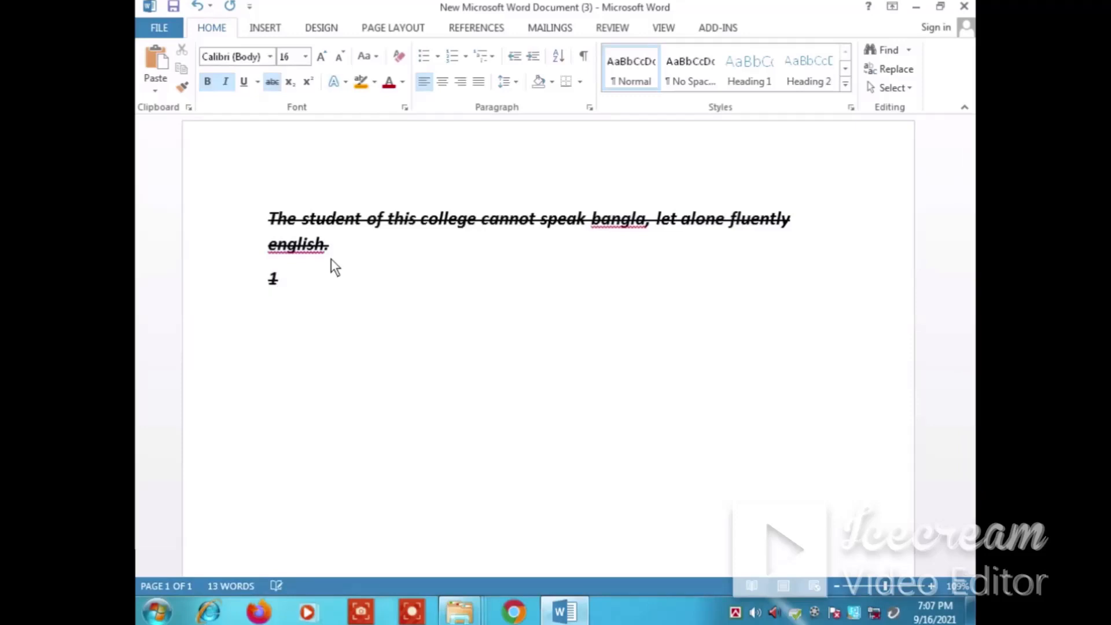
text(0)
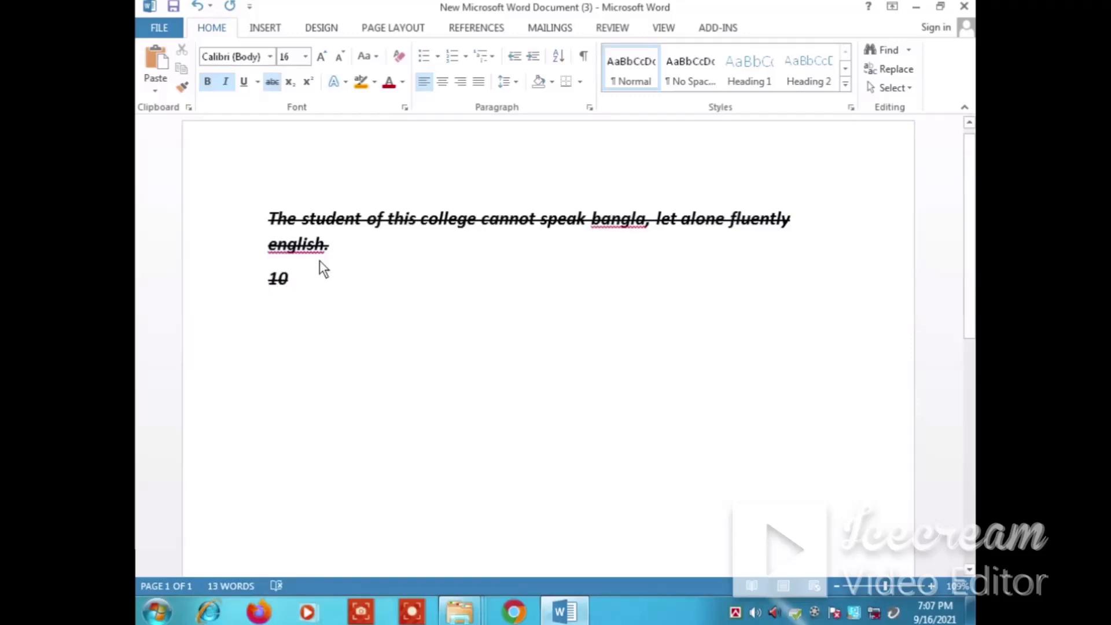
drag(303, 279, 243, 213)
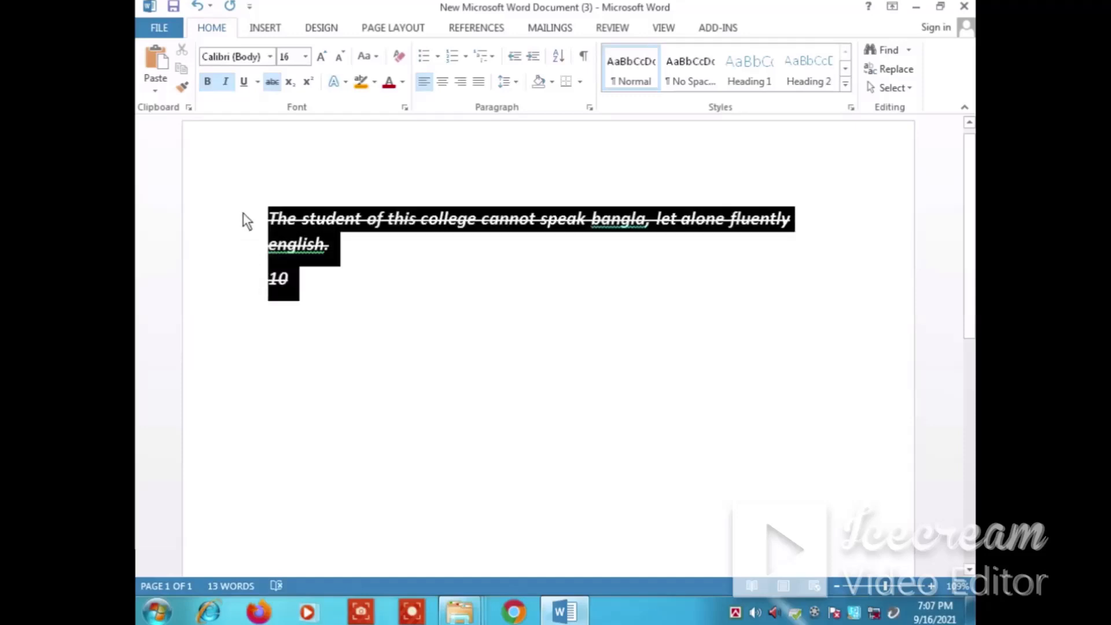
click(271, 83)
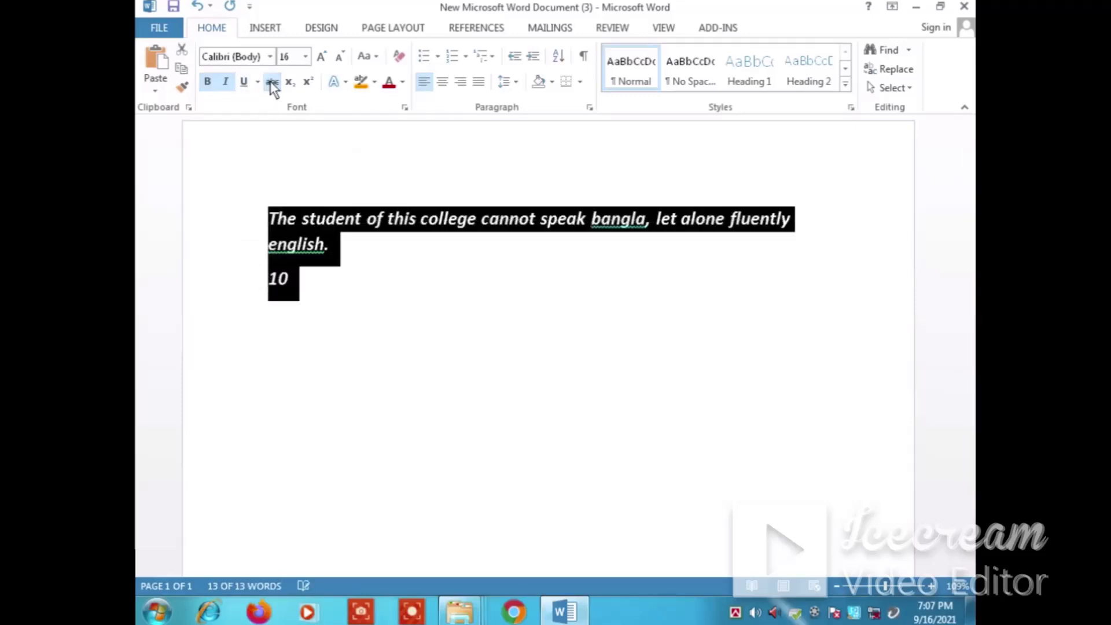
Add a 2 directly after the 10 and format only the 2 as subscript
click(280, 283)
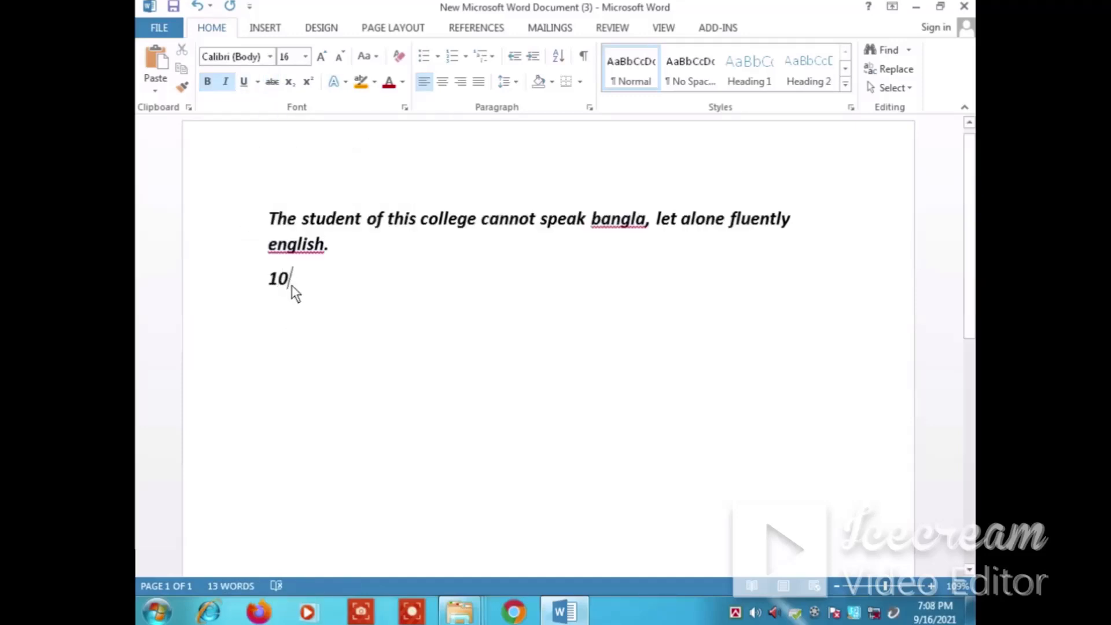
text(2)
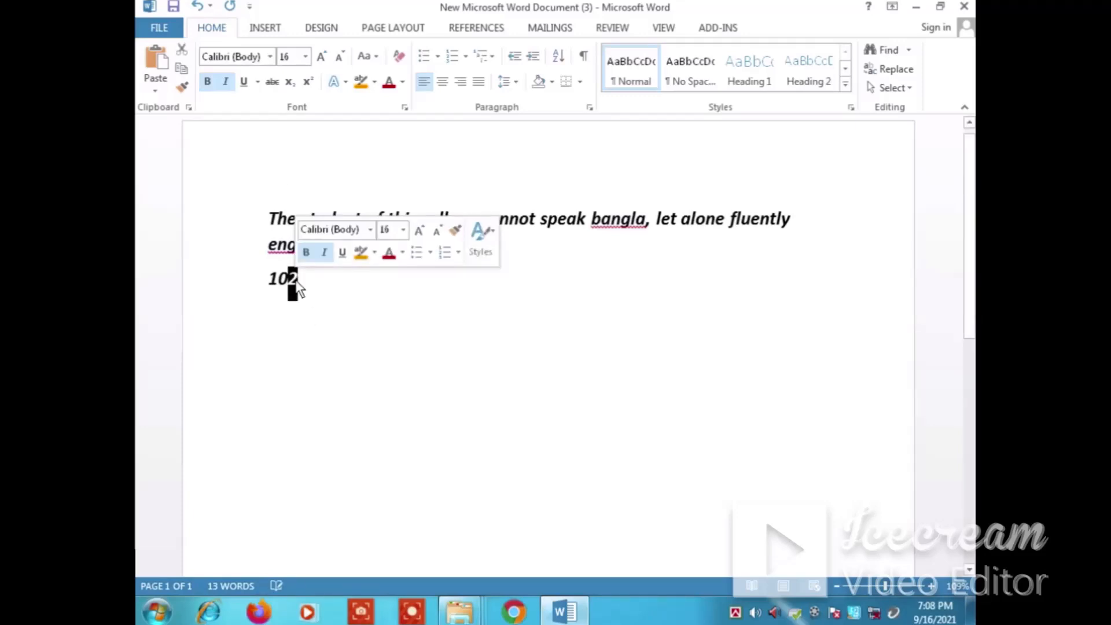
click(288, 85)
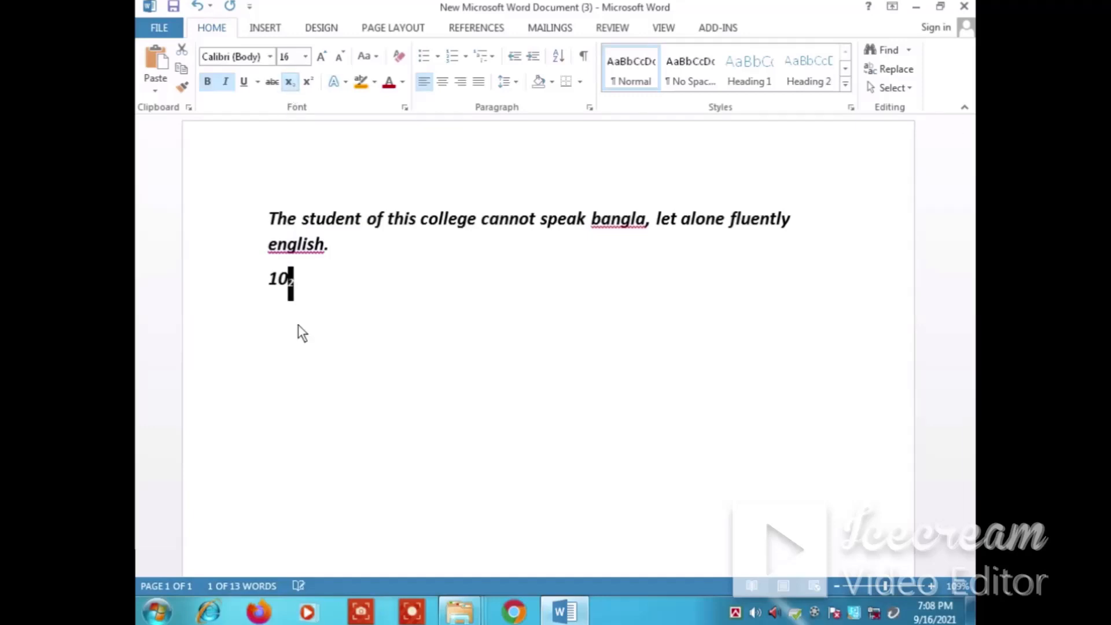
click(325, 323)
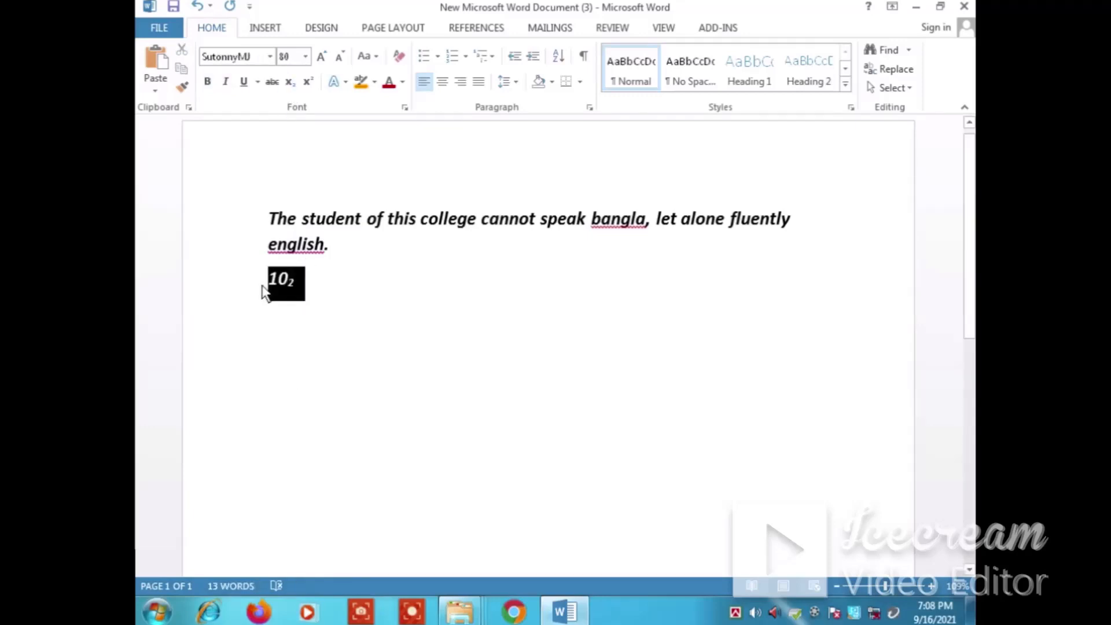
Undo the subscript on the 2 and format it as superscript instead
double_click(266, 291)
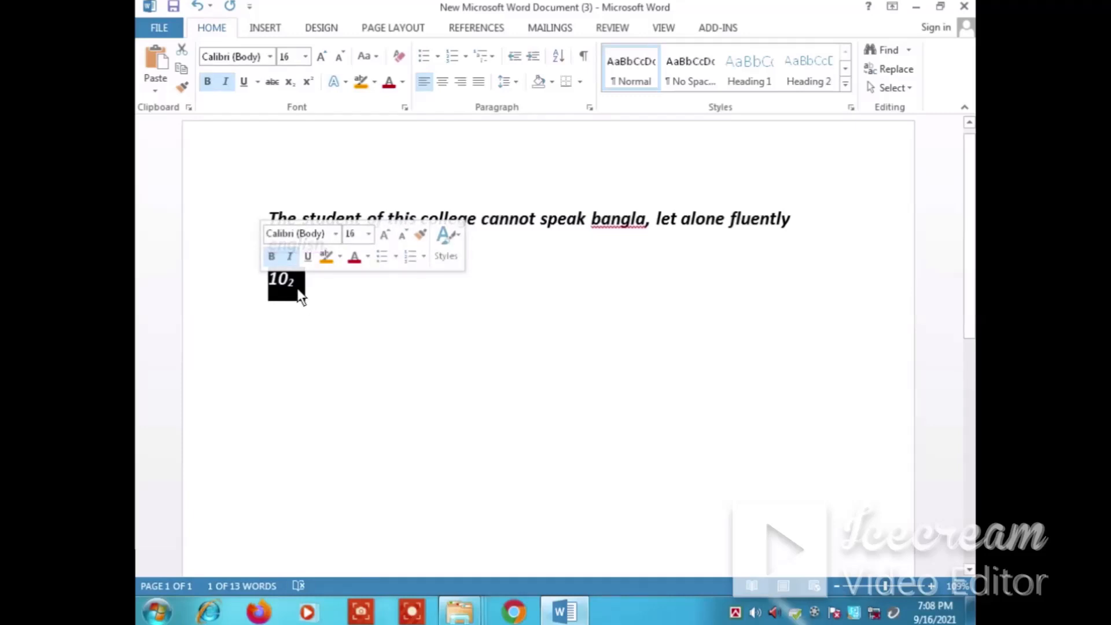
key(ctrl+z)
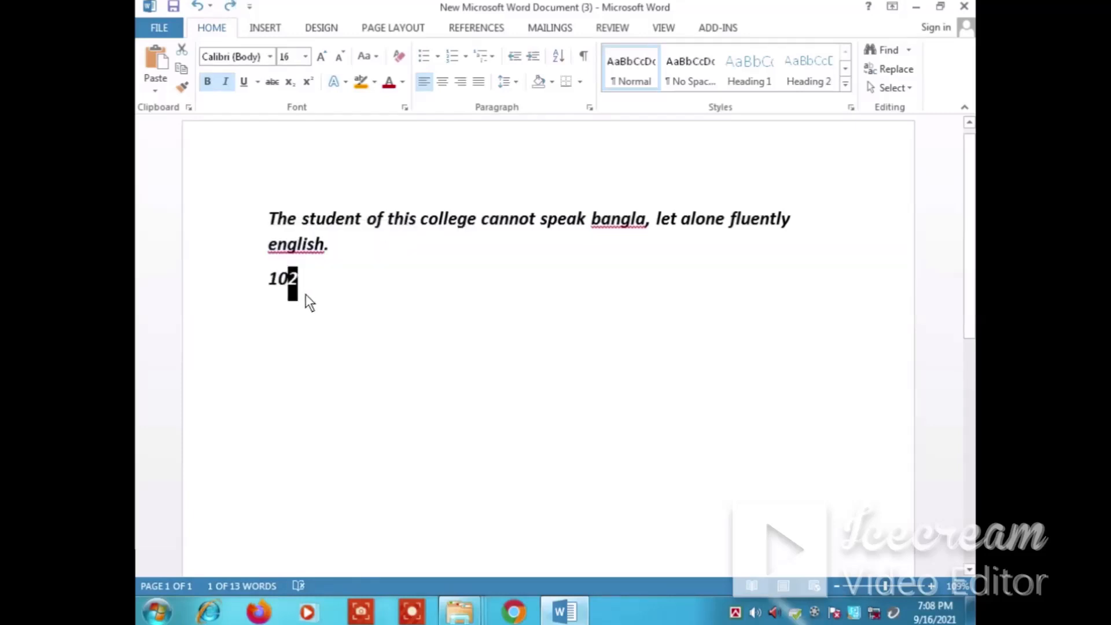
click(311, 81)
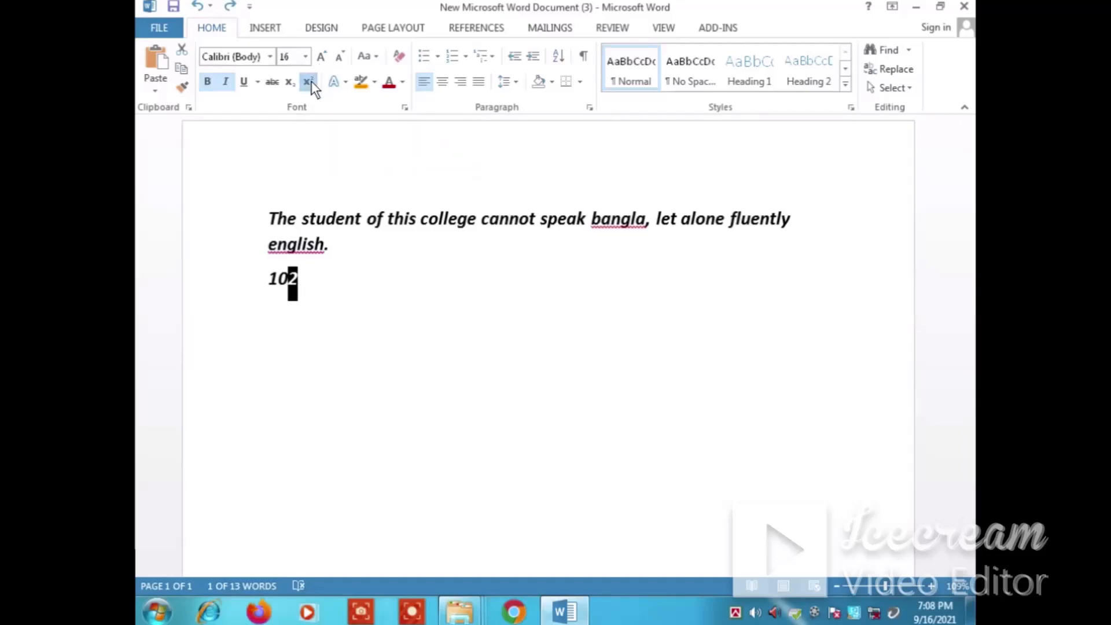
click(310, 289)
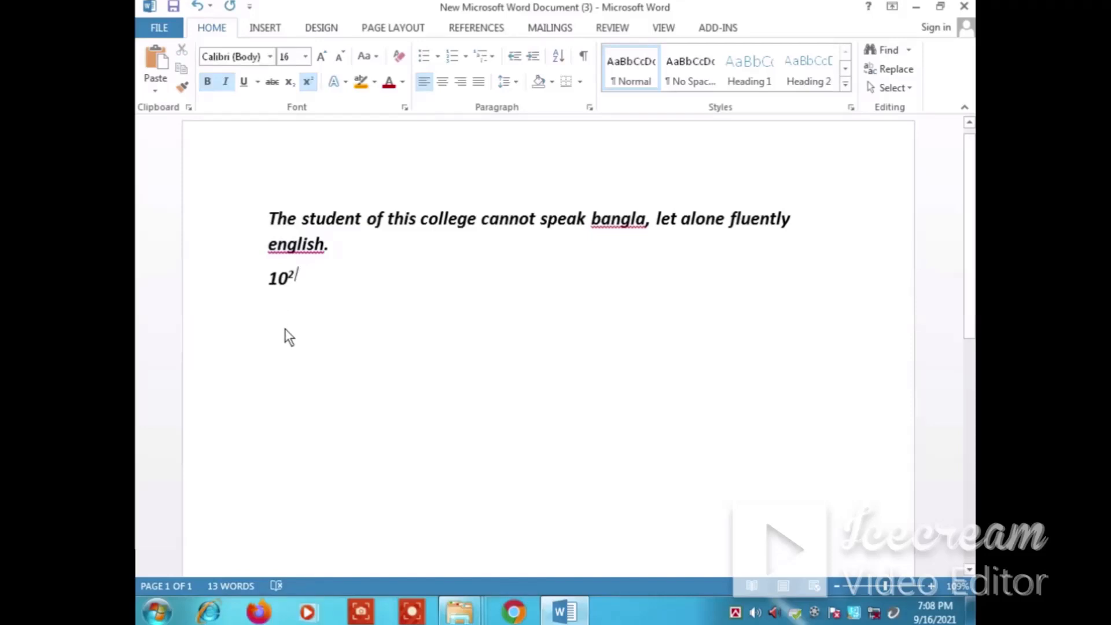
Select the sentence and look through the text effect presets and the shadow, glow and stylistic set options
click(343, 82)
click(269, 223)
drag(269, 223, 346, 248)
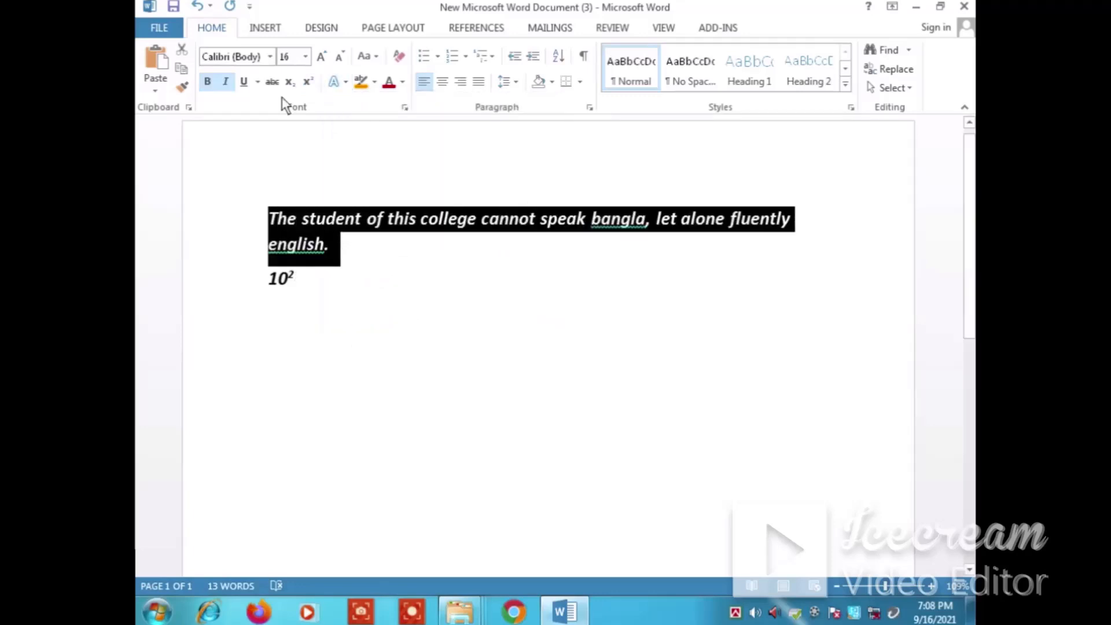
click(343, 82)
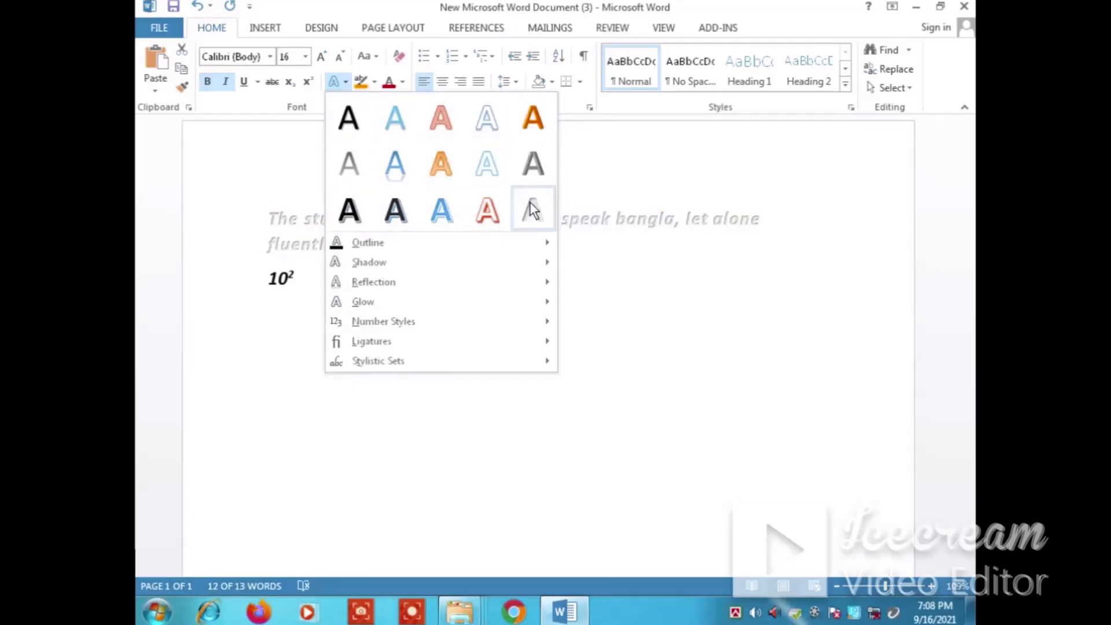
mouse_move(398, 251)
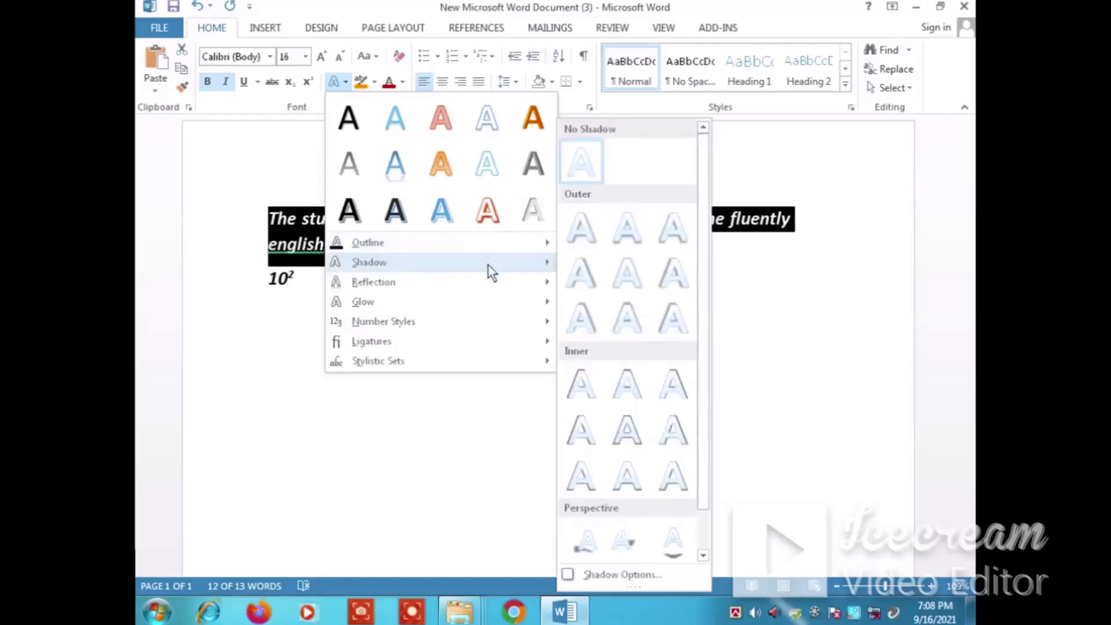
mouse_move(392, 302)
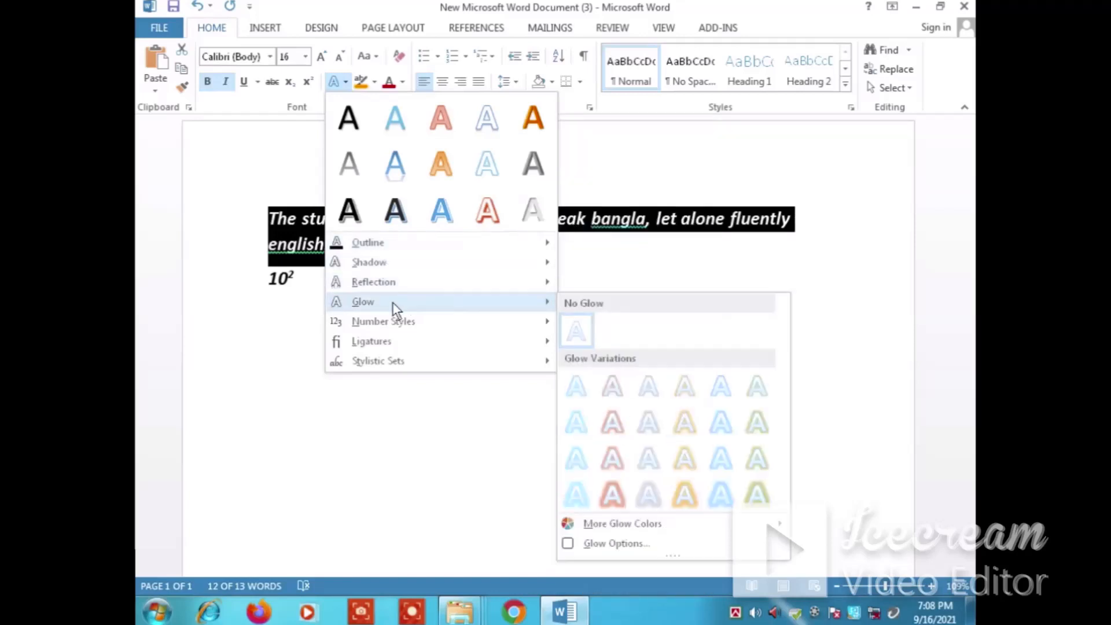
mouse_move(429, 325)
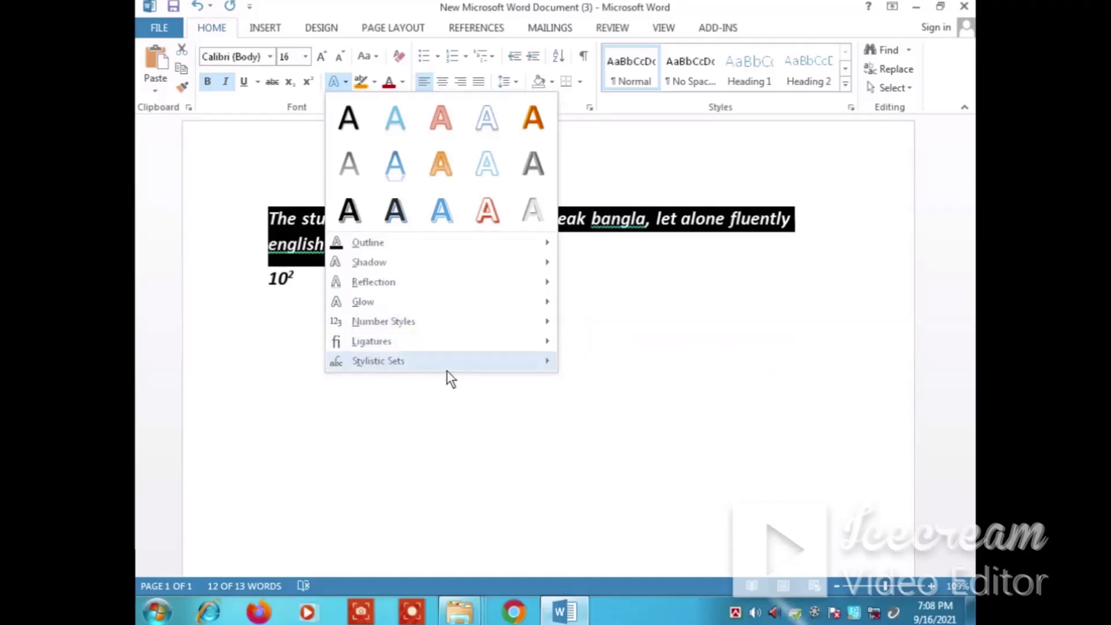
click(475, 410)
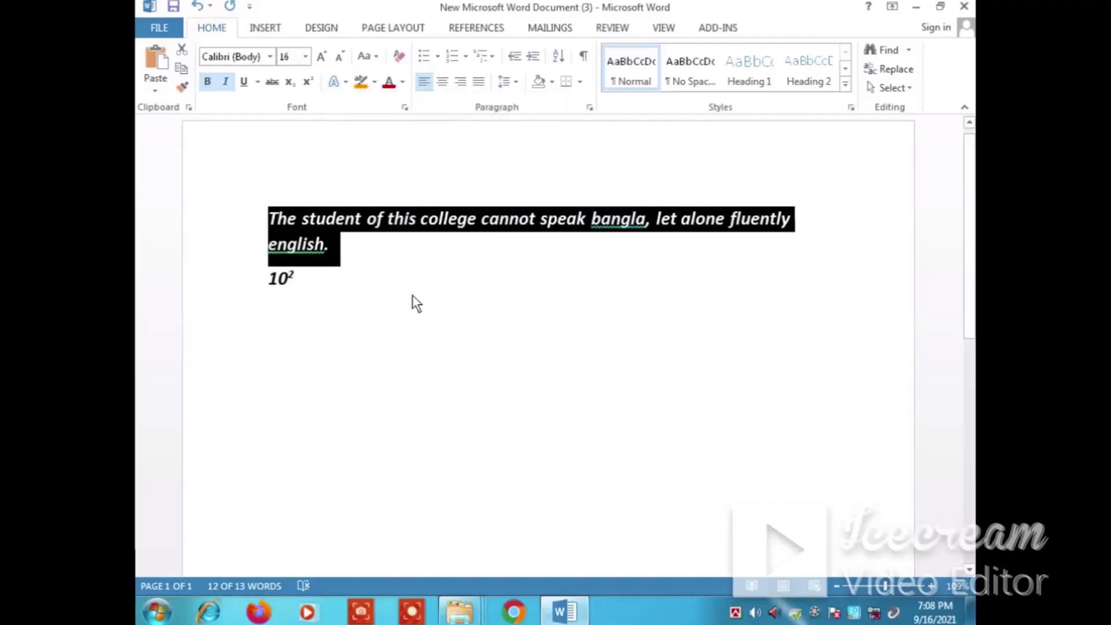
Highlight the whole sentence in dark blue and replace that highlight with bright green
click(375, 83)
click(389, 106)
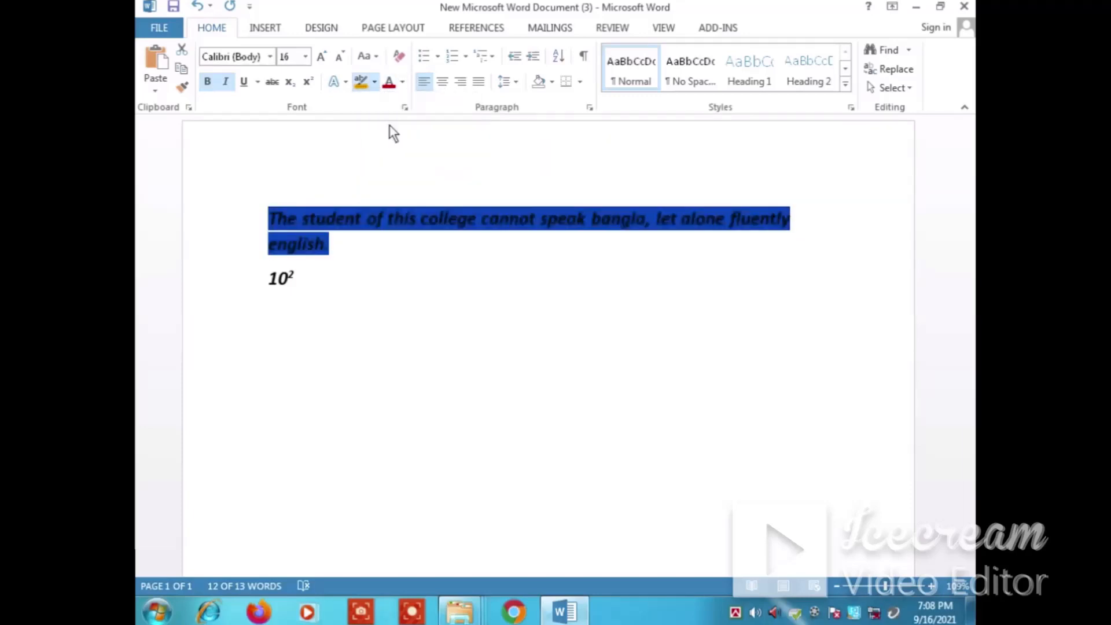
click(375, 82)
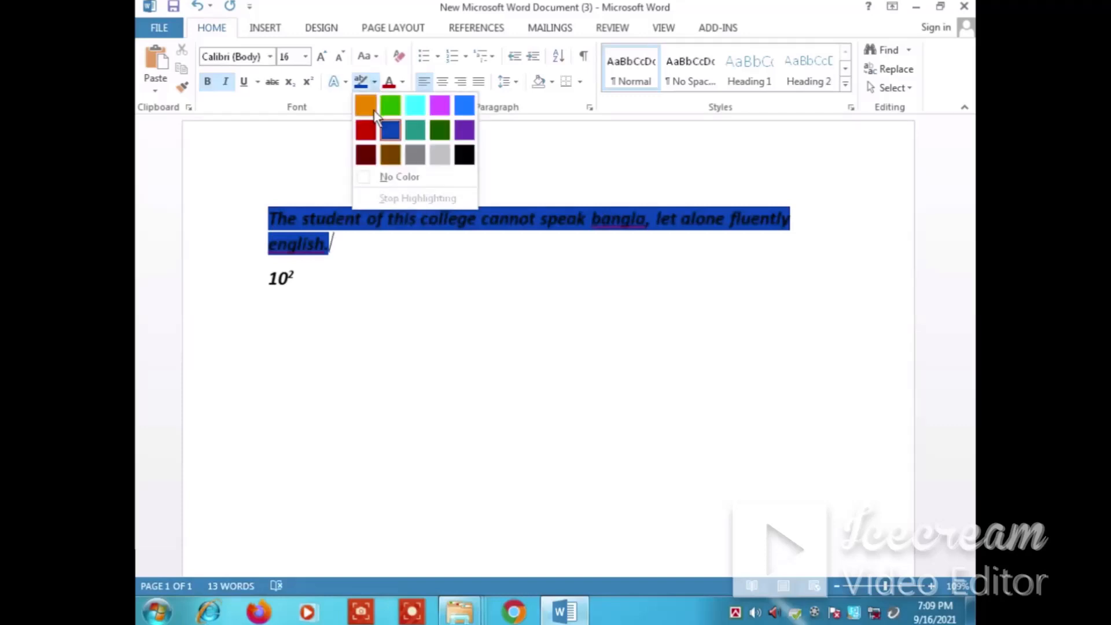
click(389, 105)
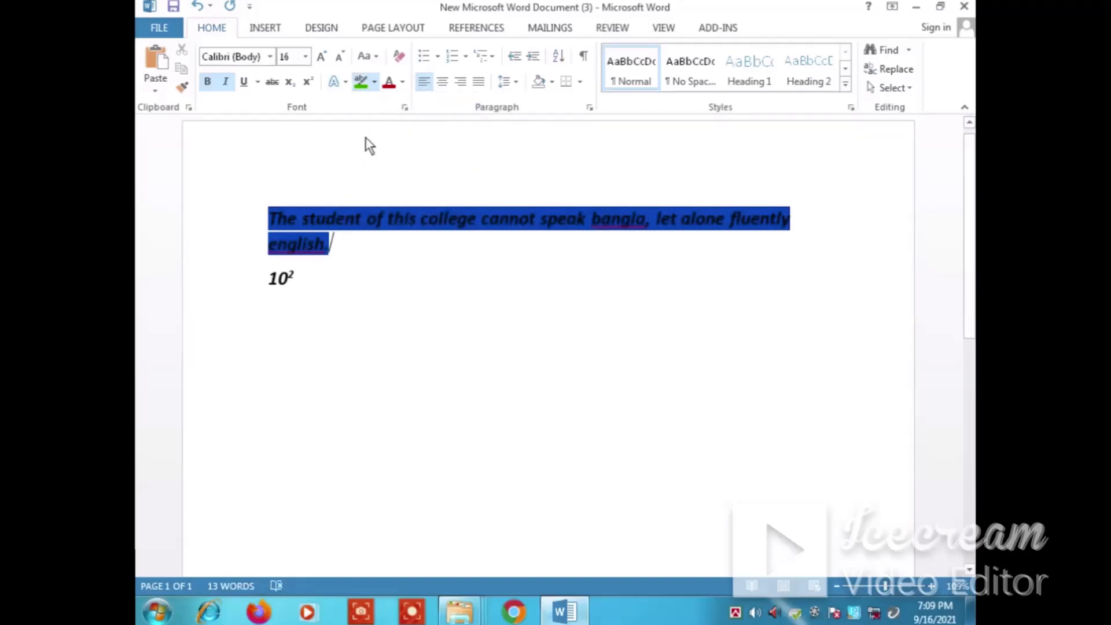
click(375, 81)
click(418, 198)
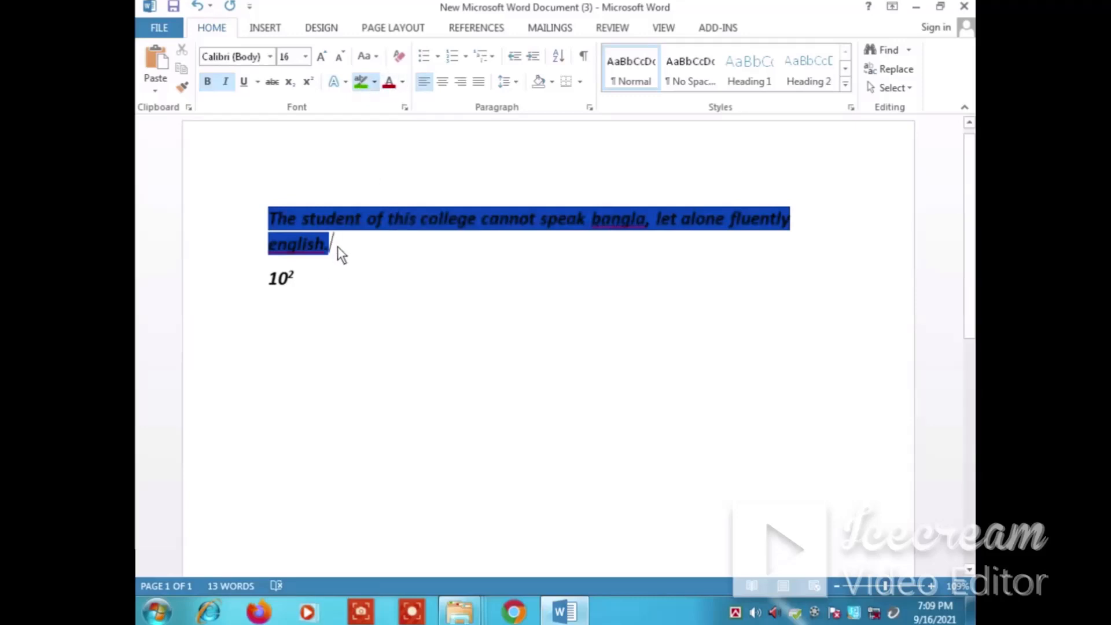
drag(337, 245, 284, 221)
Add a blank line below the sentence and remove the highlight color from the sentence
click(373, 82)
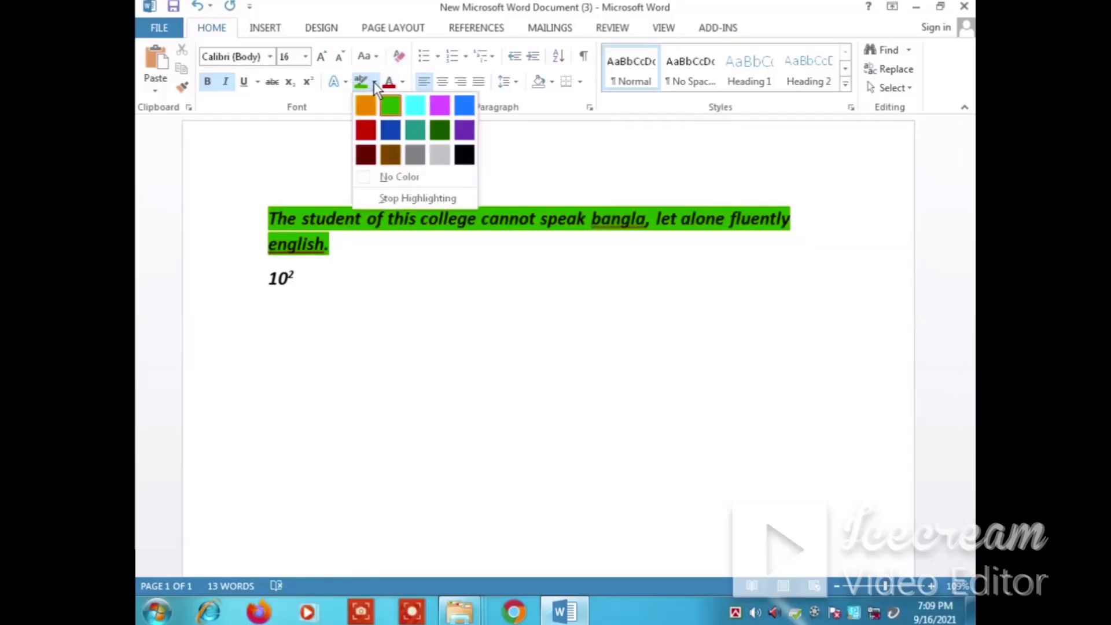
click(395, 176)
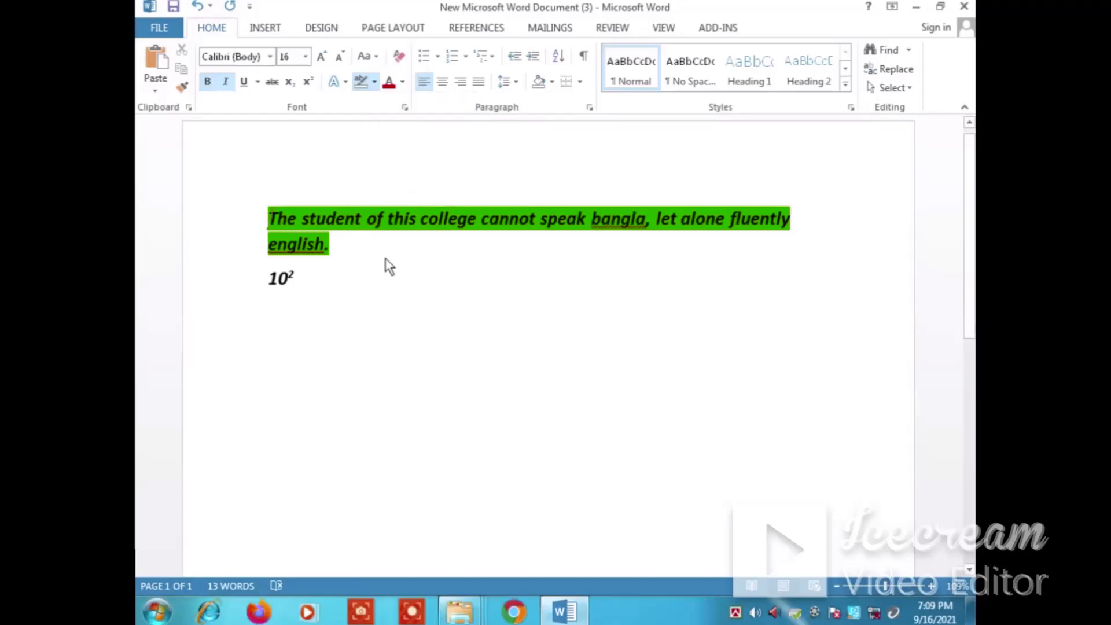
click(404, 81)
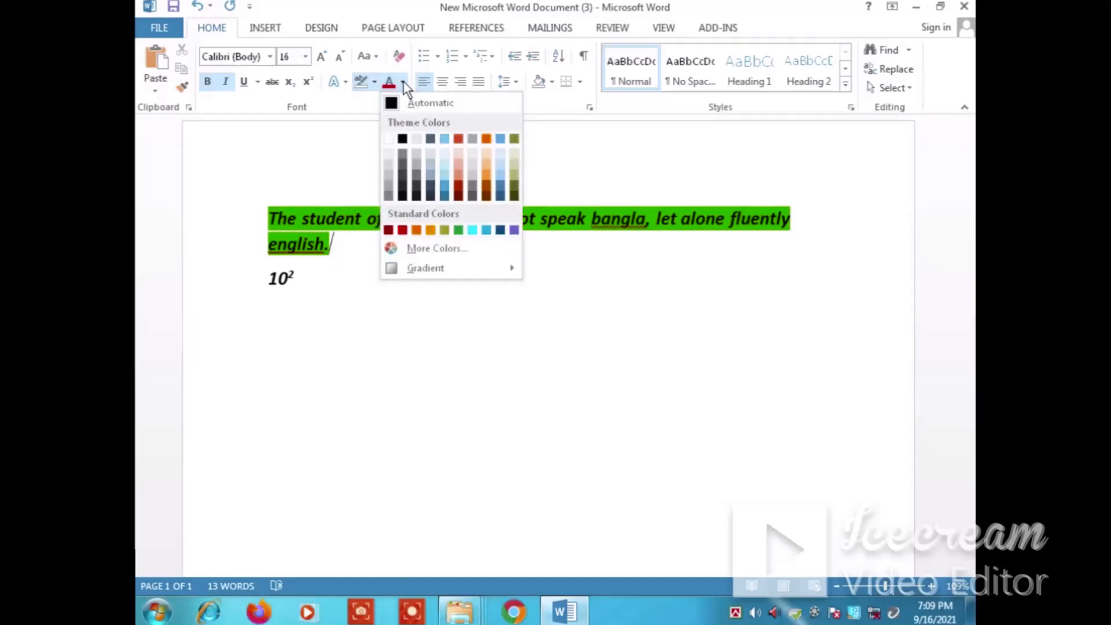
click(359, 248)
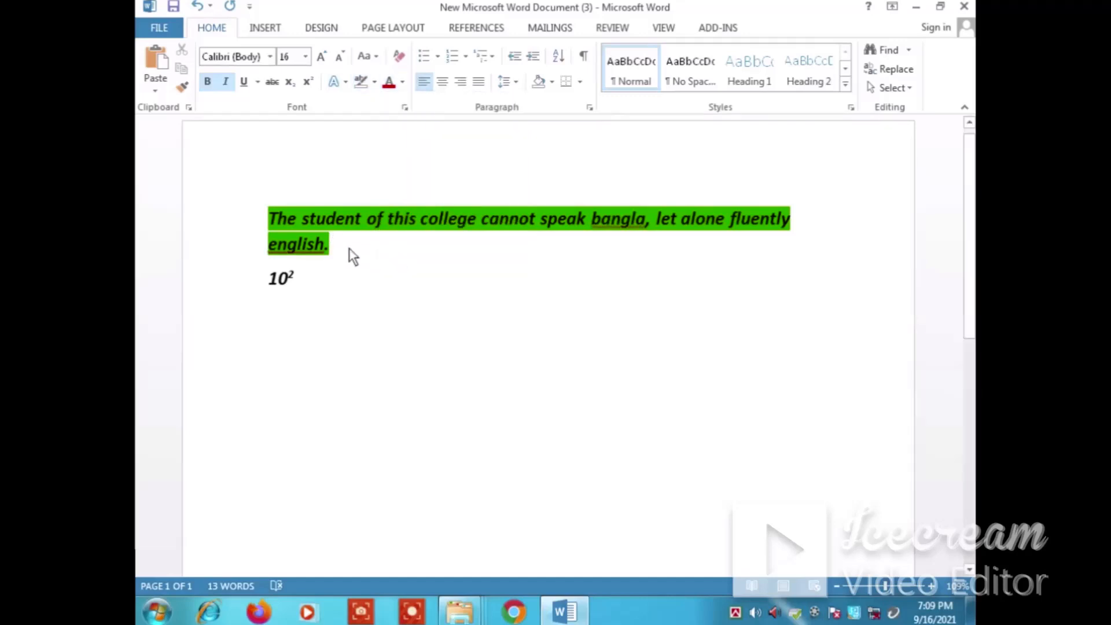
key(Return)
drag(350, 246, 247, 228)
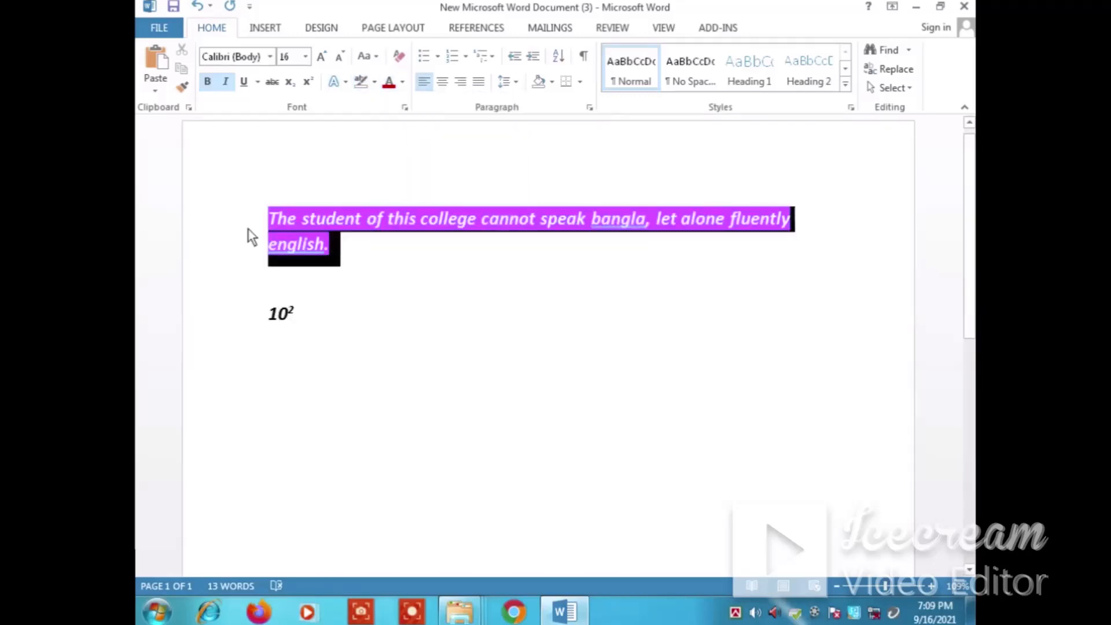
click(375, 82)
click(363, 85)
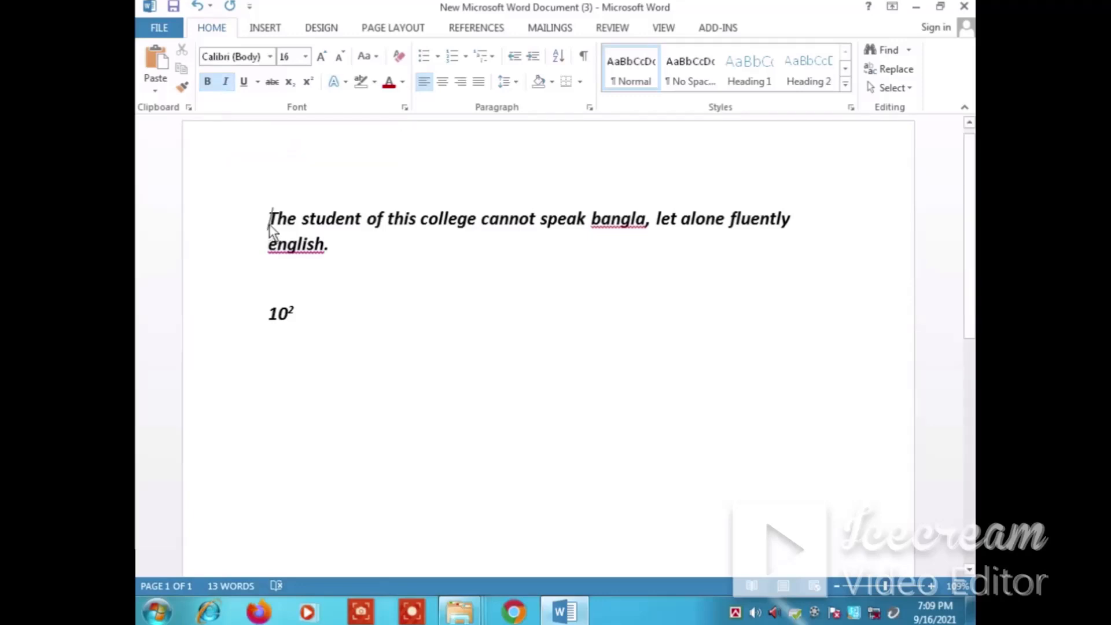
Remove the italic formatting from the whole sentence
drag(269, 224, 359, 247)
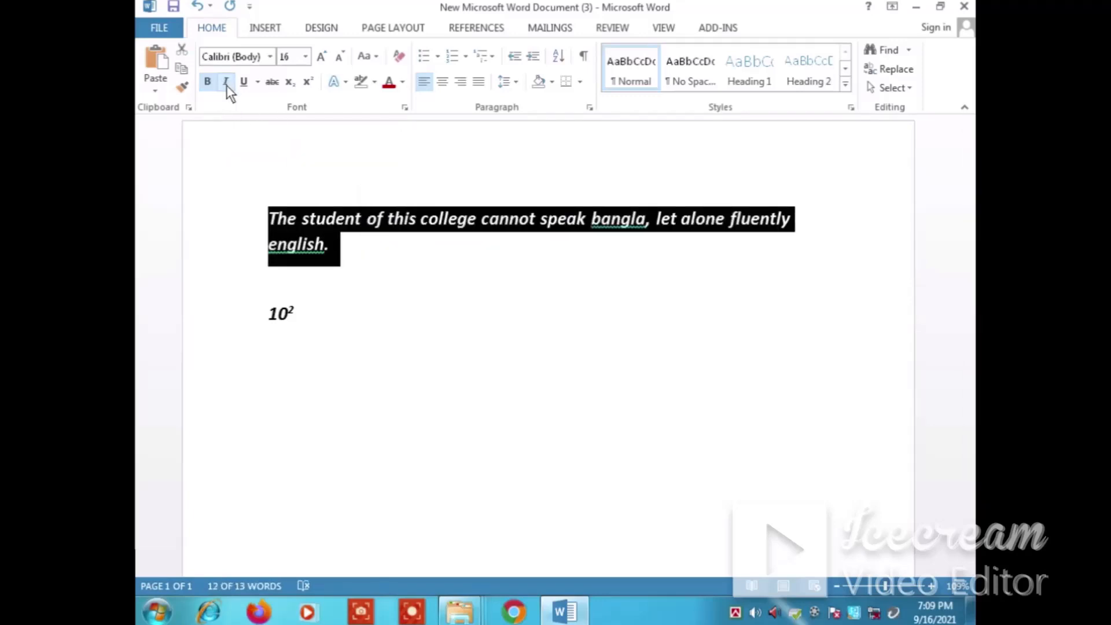
click(226, 85)
click(342, 233)
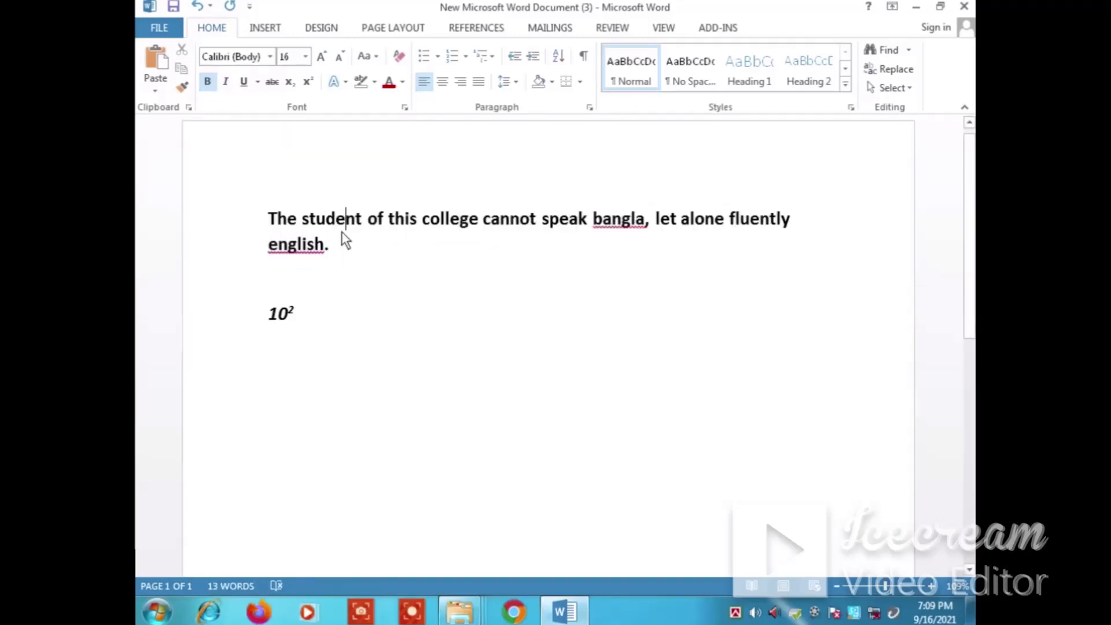
Select the whole sentence and look through the font color and text highlight color palettes
drag(356, 262, 268, 219)
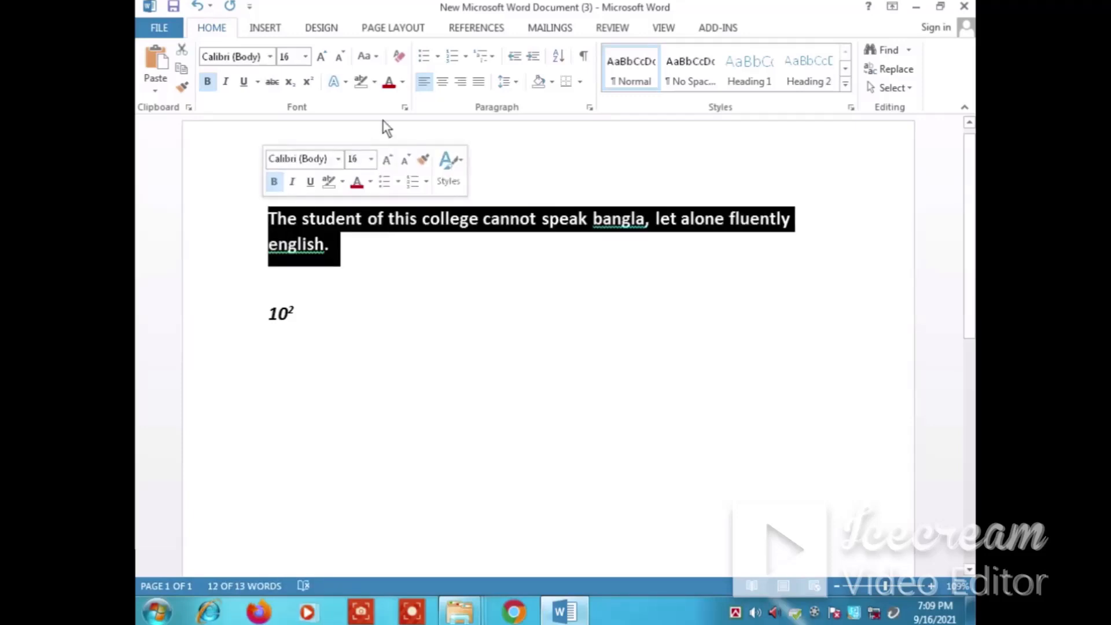
click(402, 84)
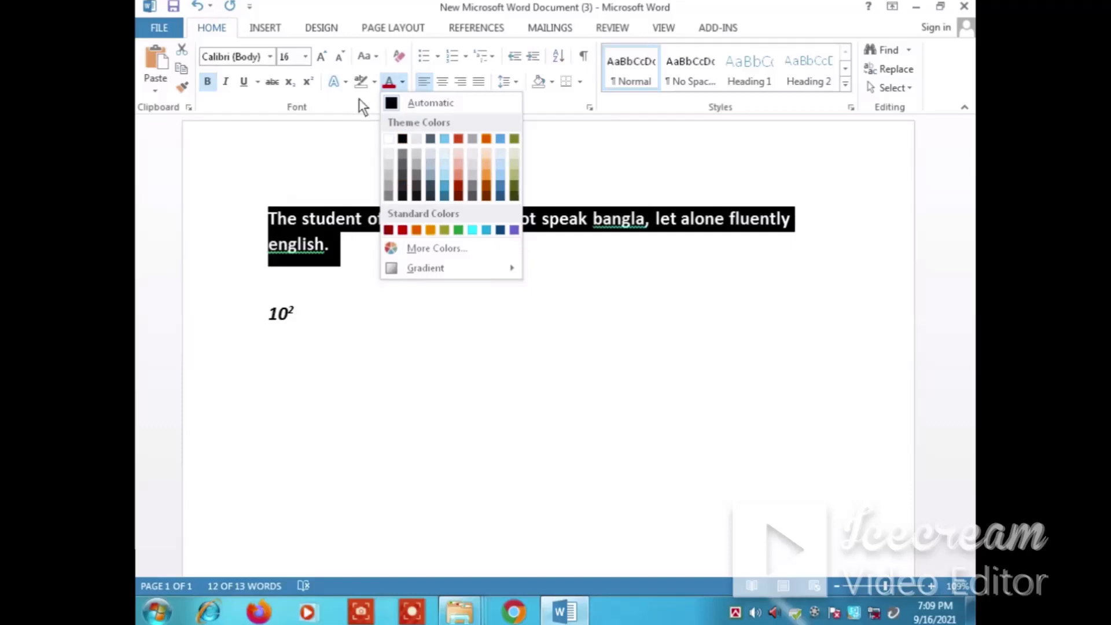
click(375, 82)
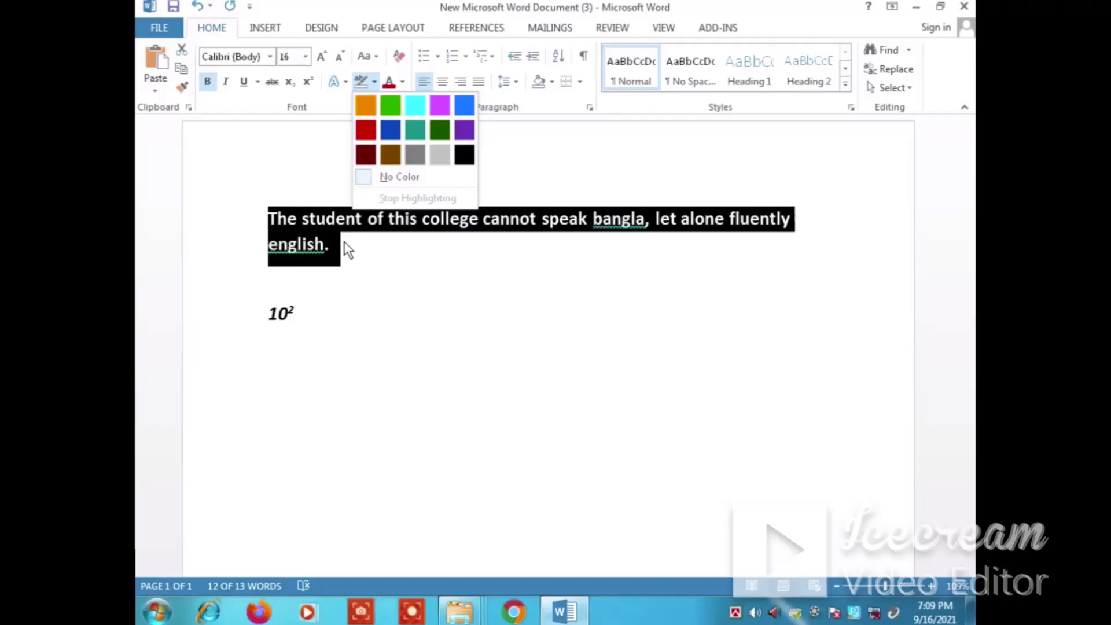
click(403, 81)
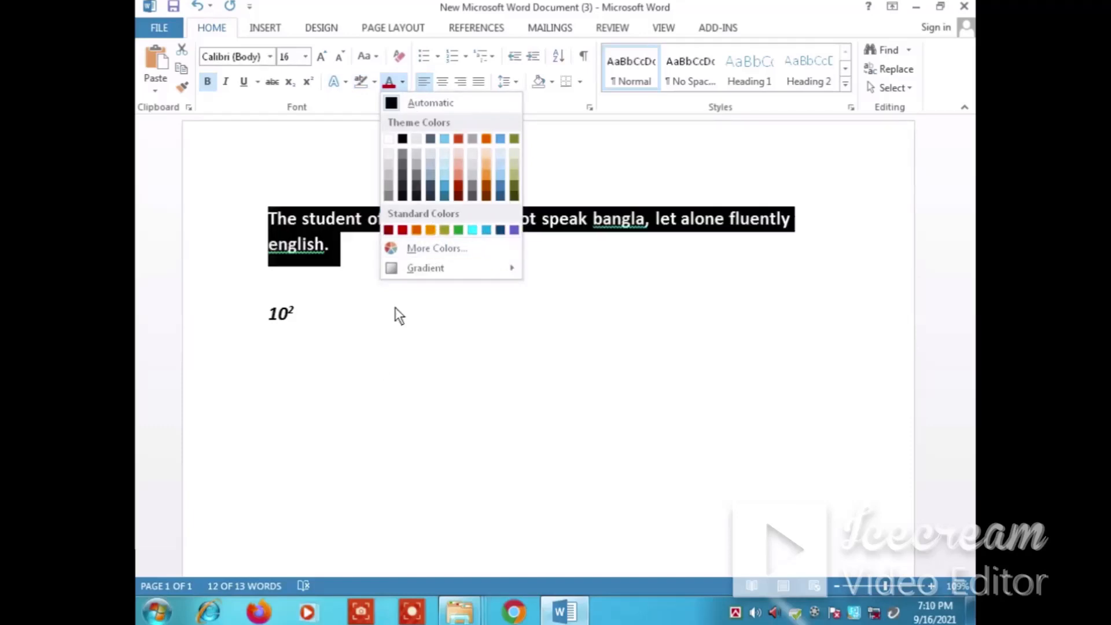
click(379, 360)
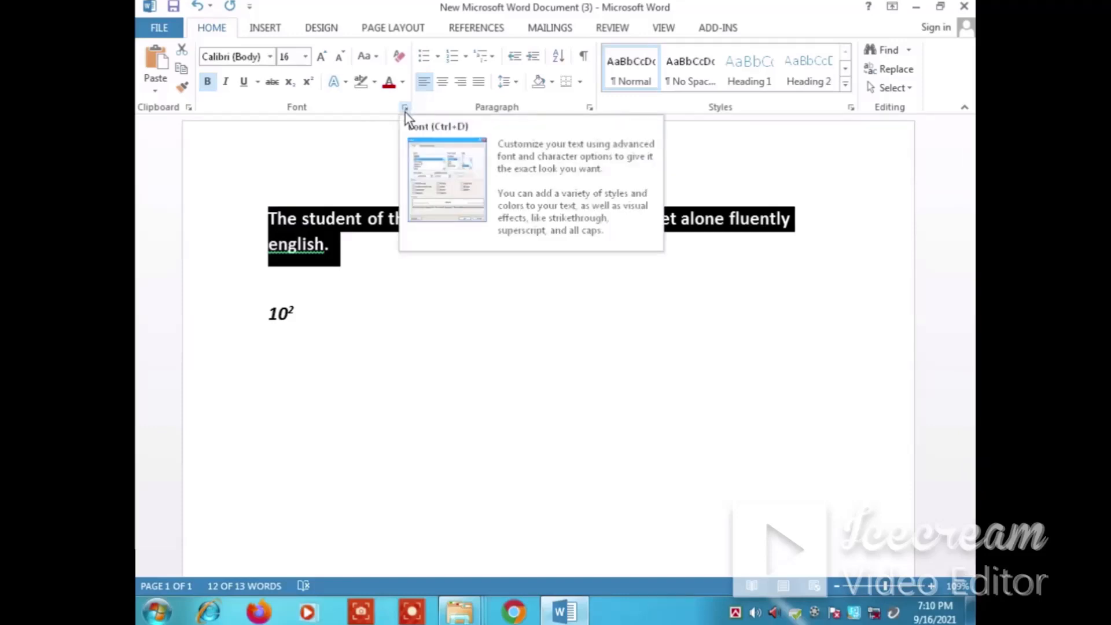
Set the selected sentence's font to Tw Cen MT and apply Strikethrough through the Font dialog
click(405, 109)
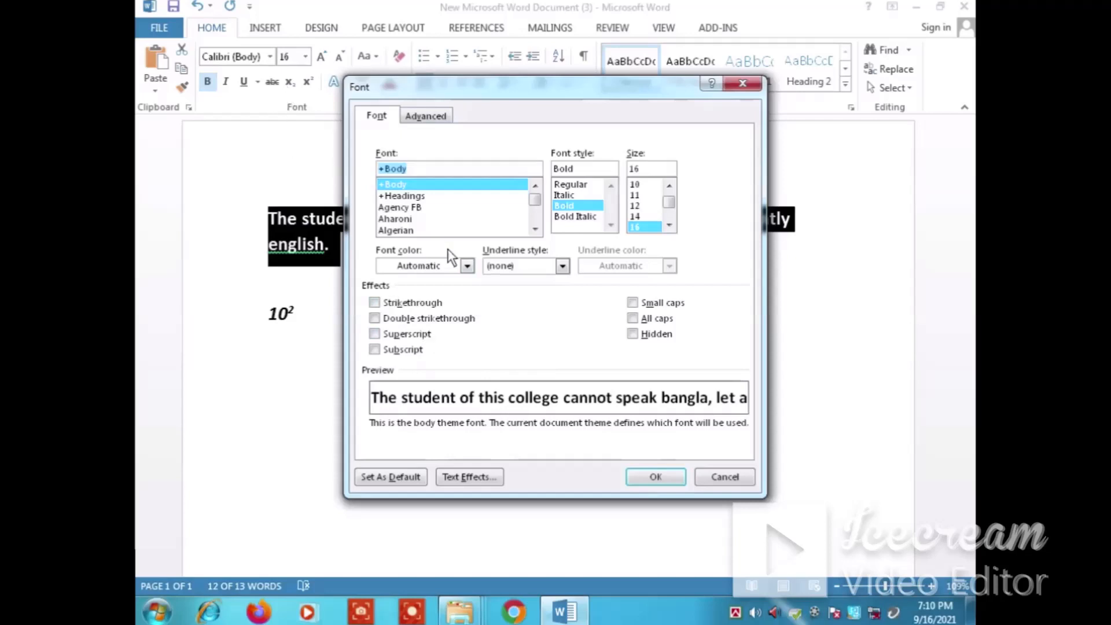
click(407, 196)
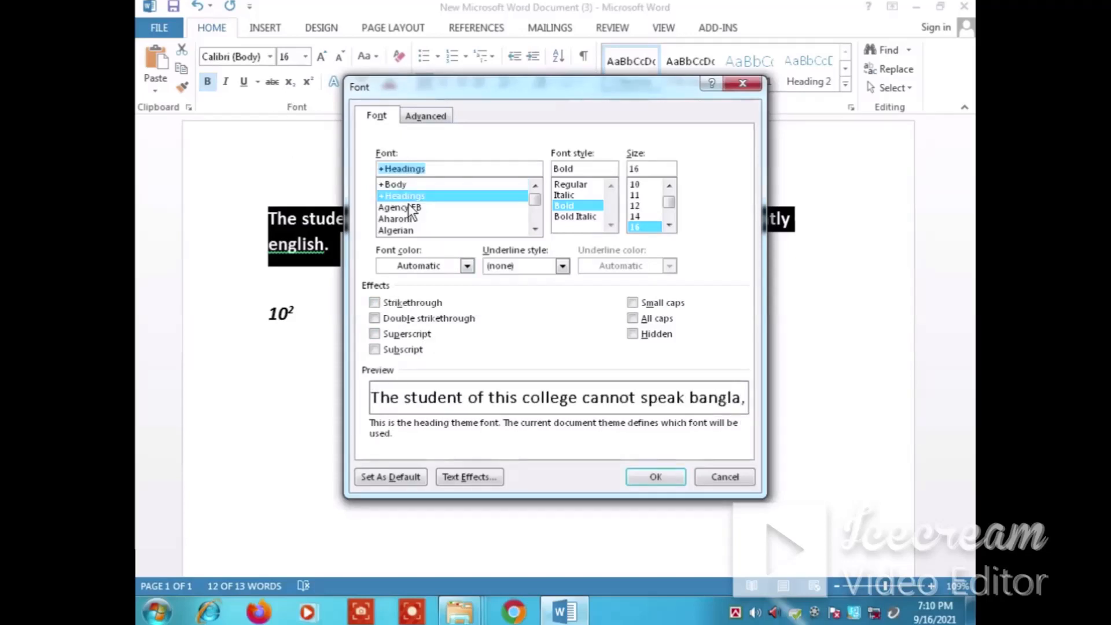
click(406, 207)
click(410, 231)
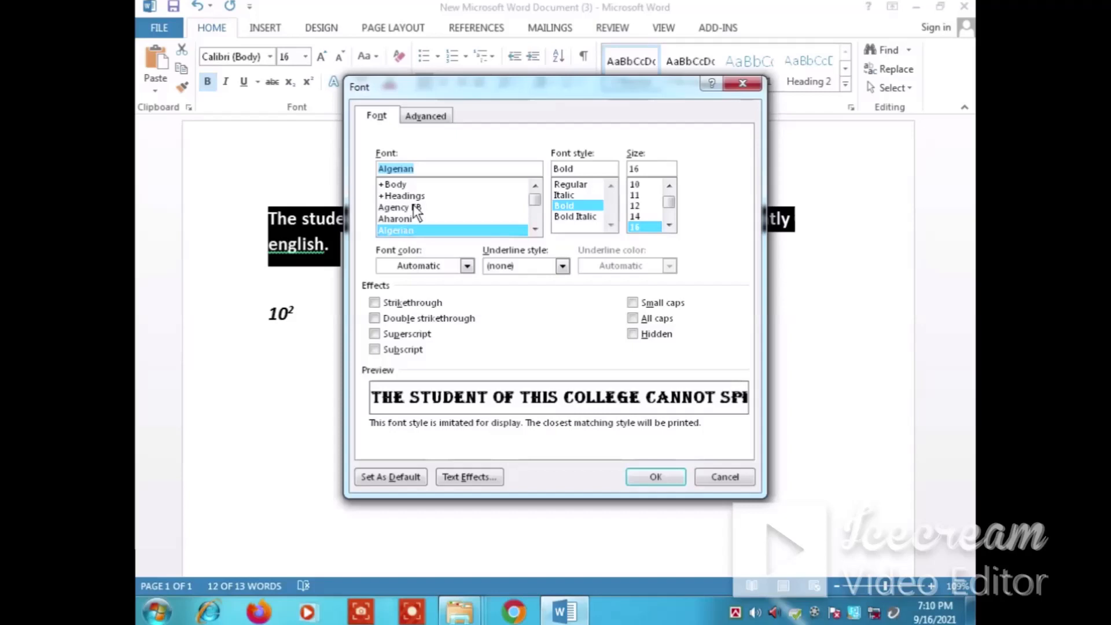
drag(532, 198, 533, 214)
click(416, 220)
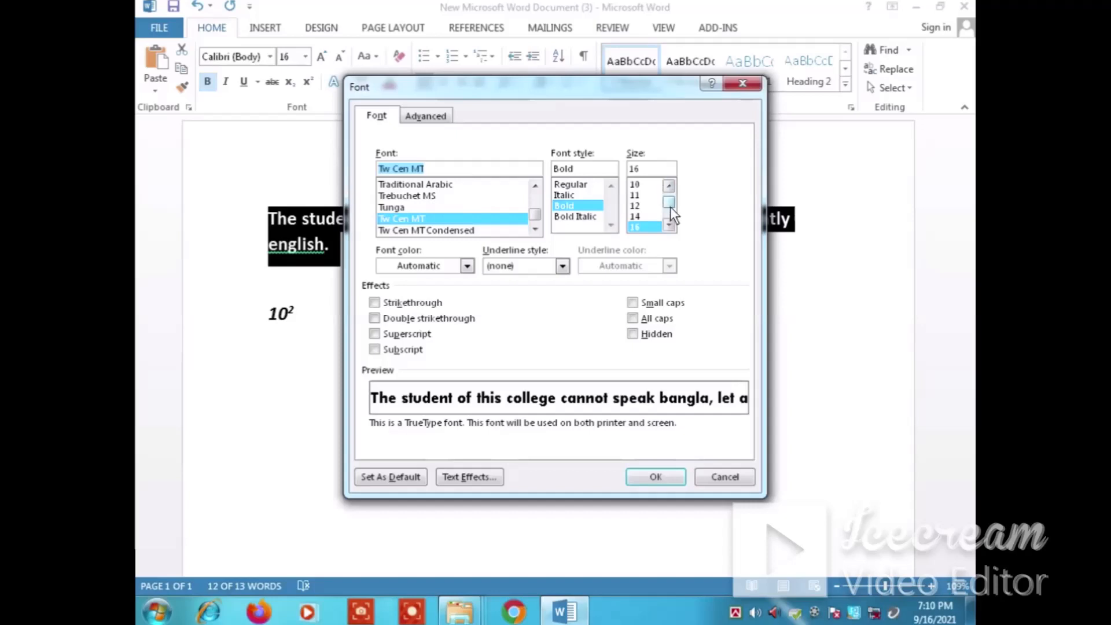
drag(670, 206, 670, 228)
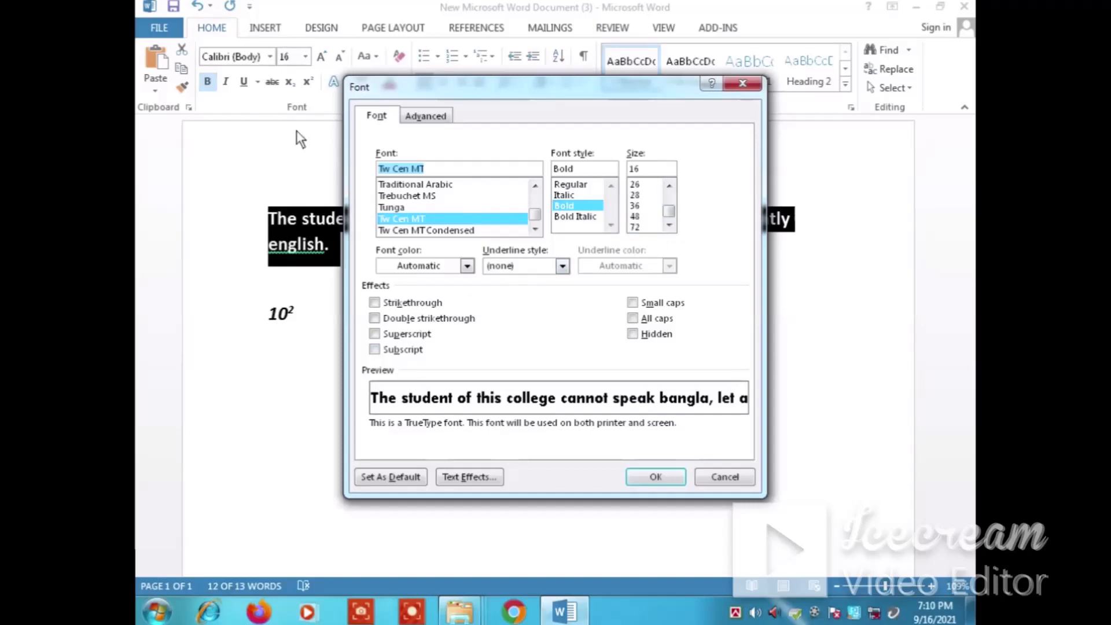
click(374, 303)
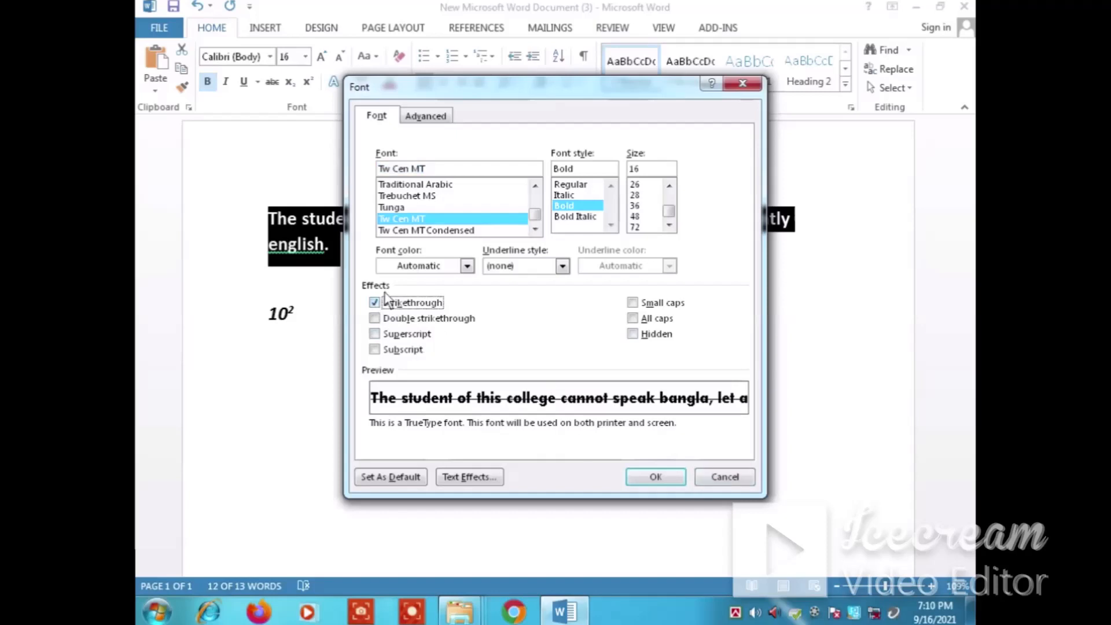
click(656, 477)
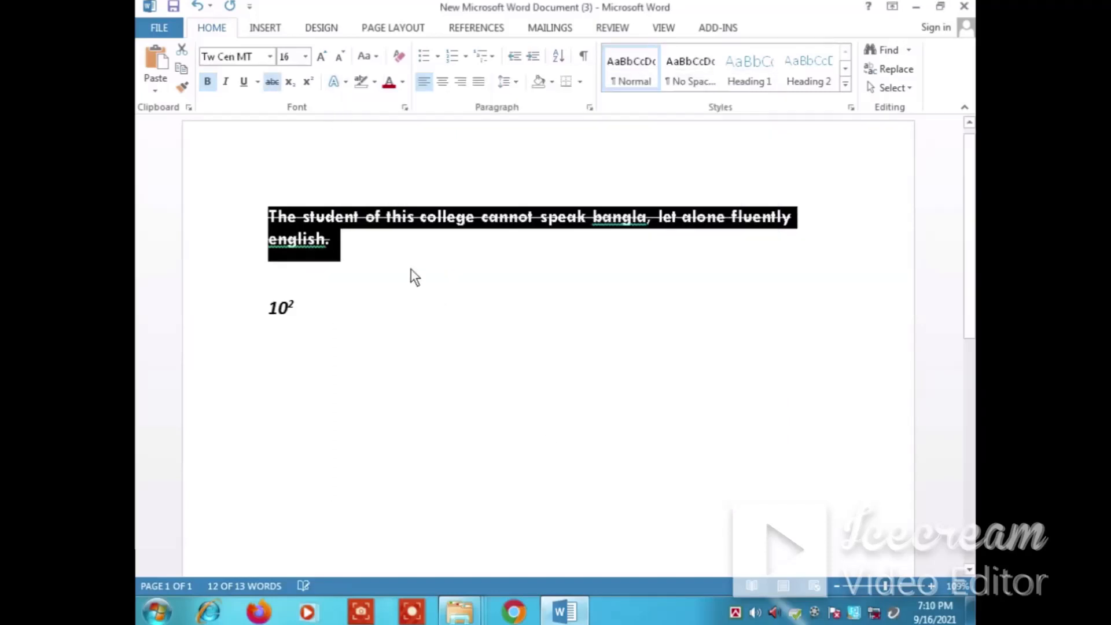
Review the sentence's current settings in the Font dialog and accept them
click(343, 252)
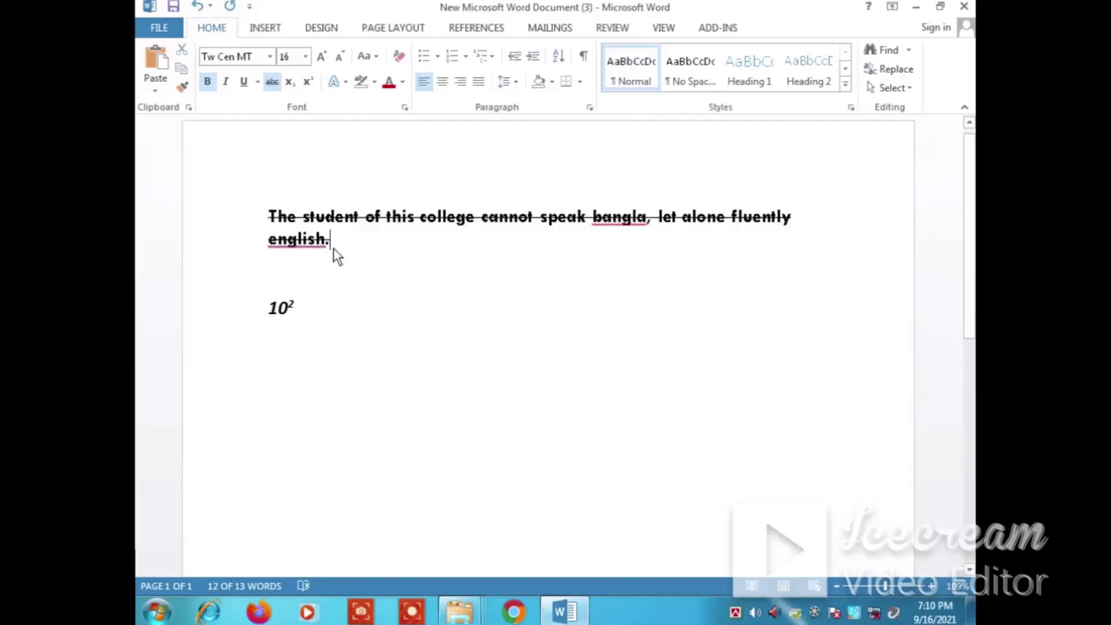
drag(330, 250, 269, 217)
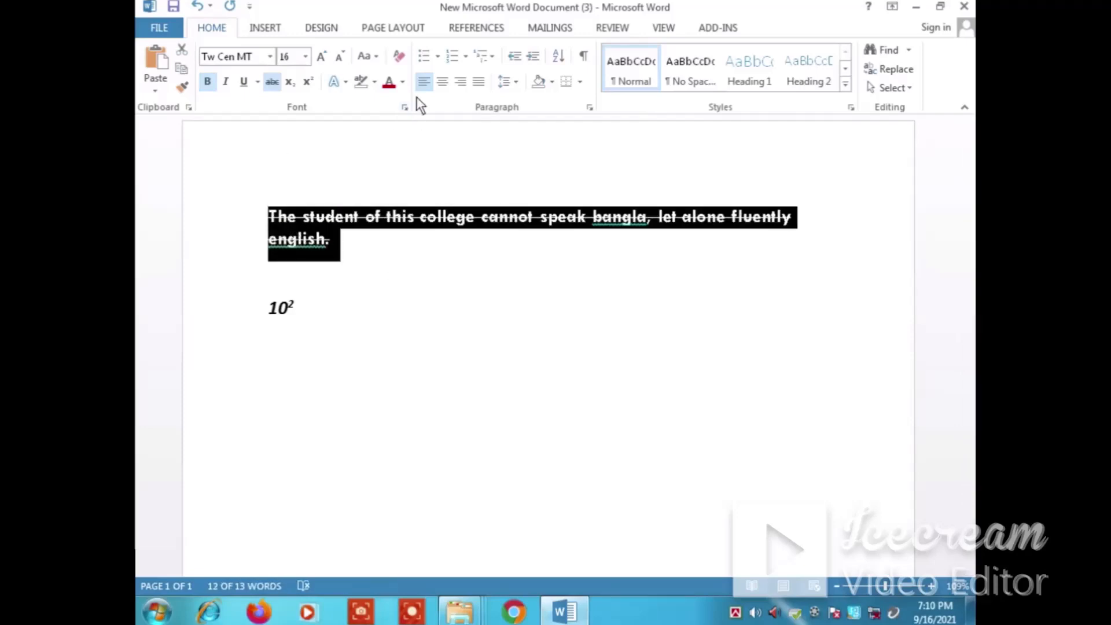
click(405, 107)
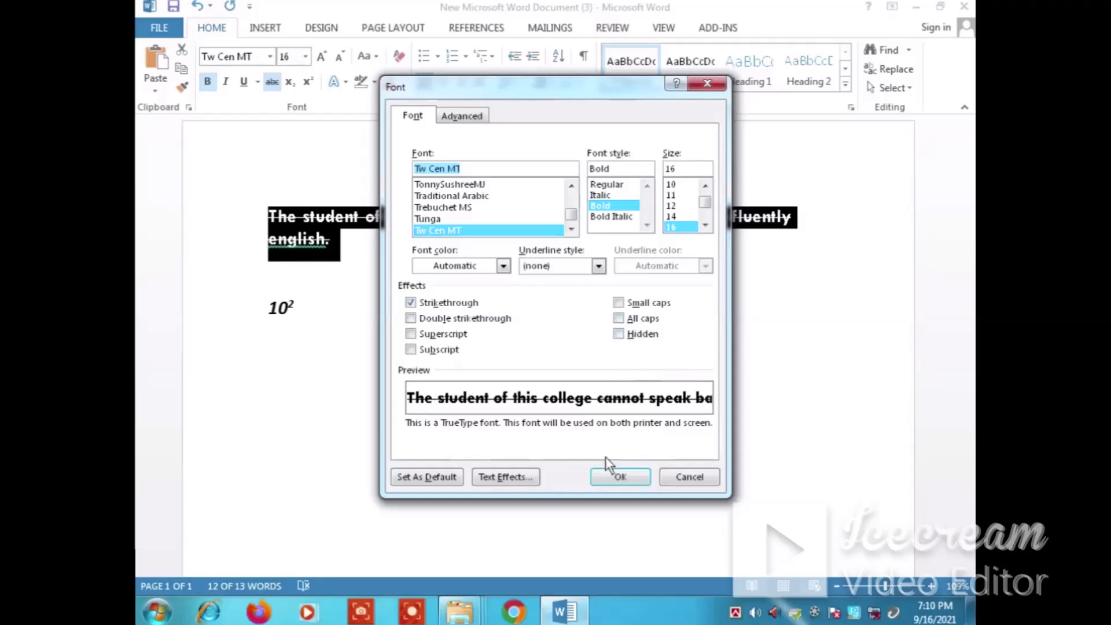
click(624, 478)
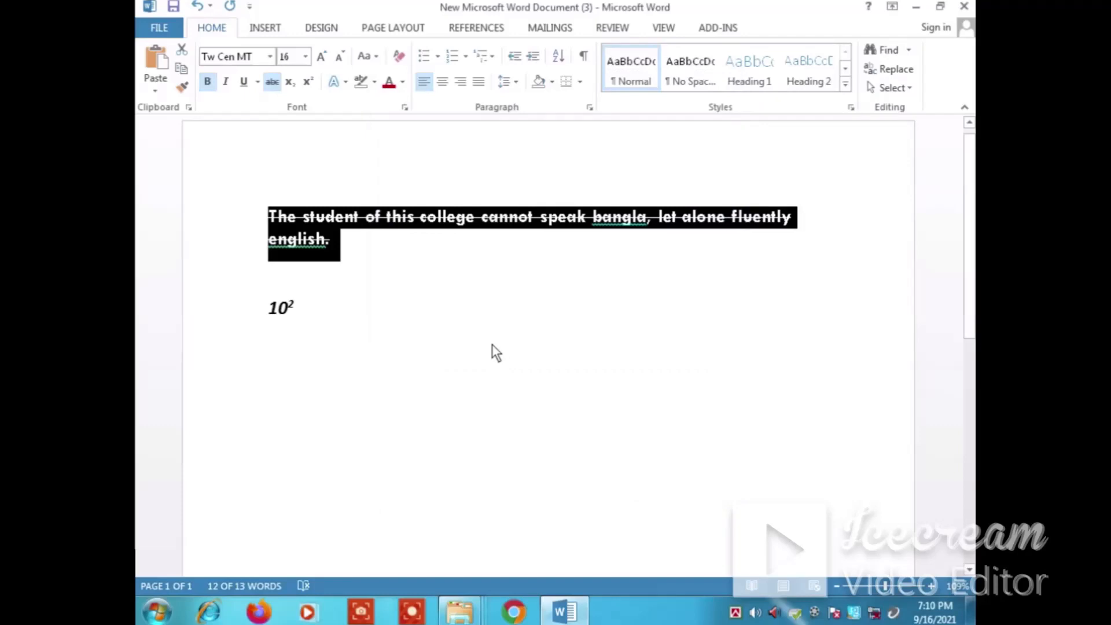